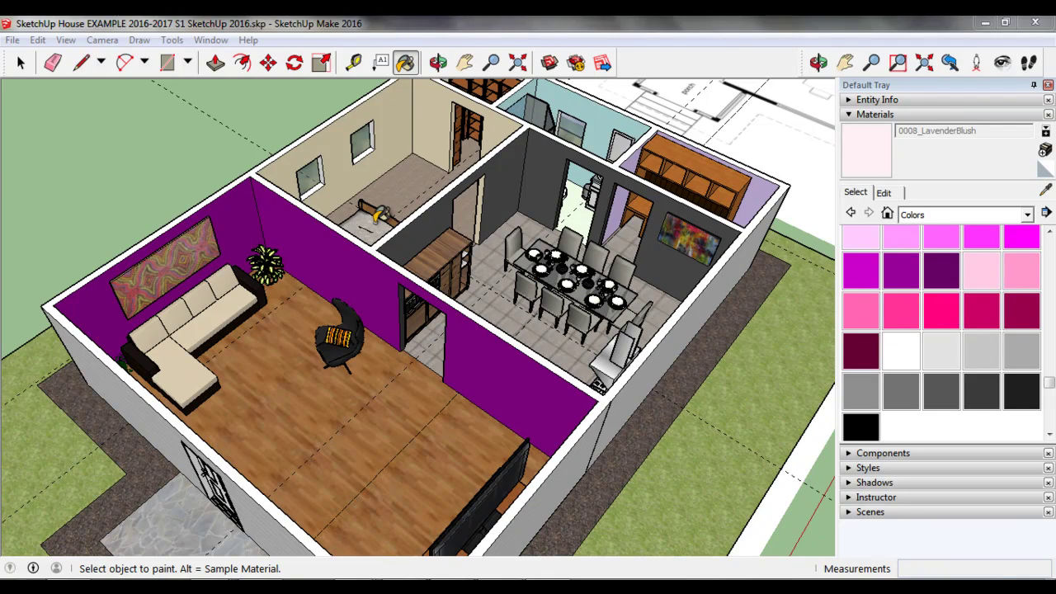
# Orbit and zoom around the house to inspect the siding wall, windows and interior
pyautogui.moveTo(262, 174)
pyautogui.mouseDown(button='middle')
pyautogui.moveTo(367, 246)
pyautogui.moveTo(467, 216)
pyautogui.moveTo(337, 297)
pyautogui.mouseUp(button='middle')
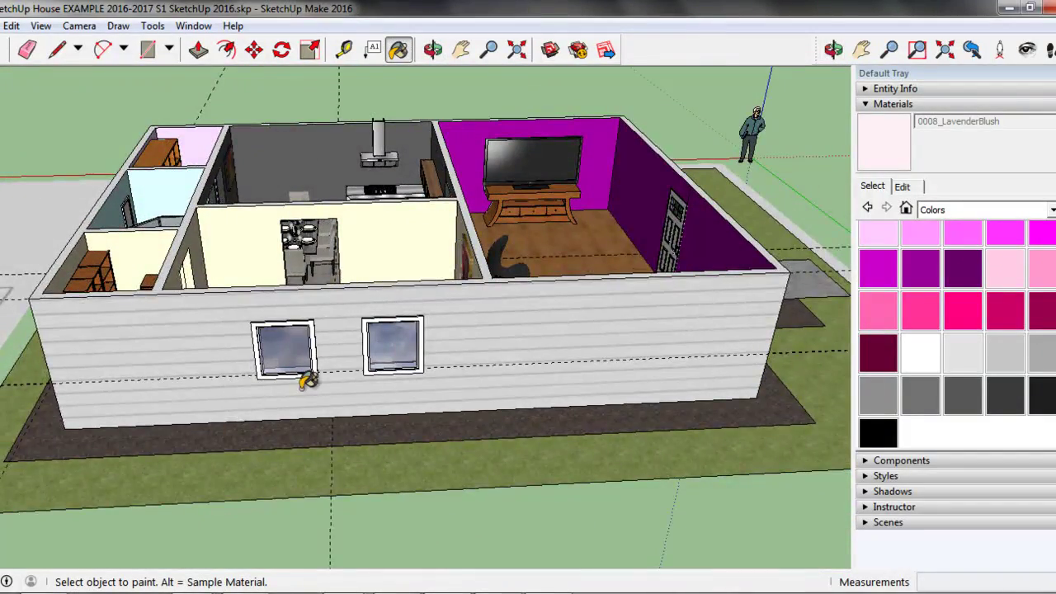
pyautogui.scroll(2, 313, 369)
pyautogui.scroll(2, 339, 347)
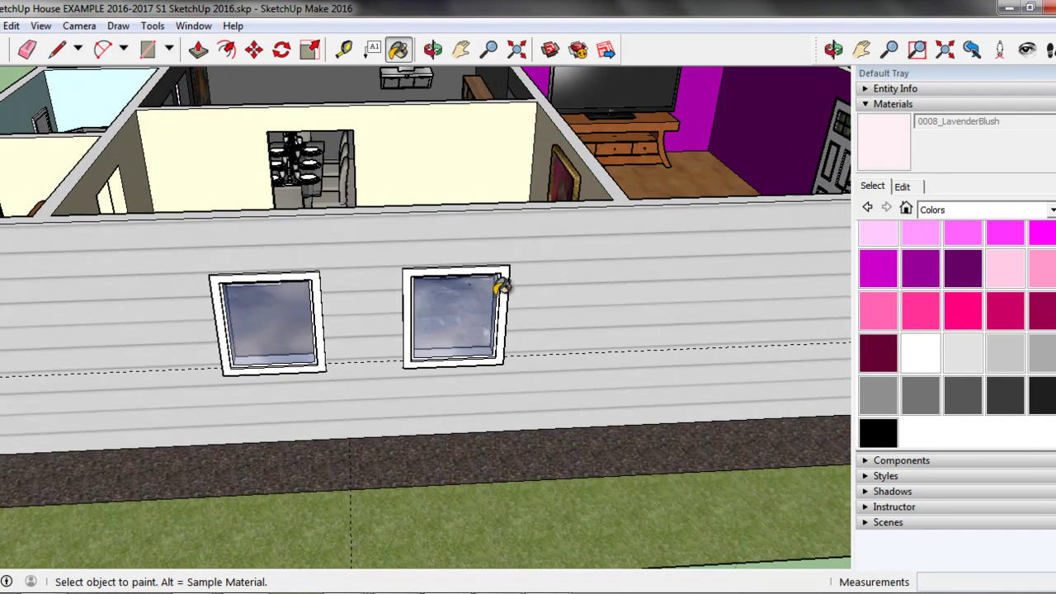
pyautogui.middleClick(493, 299)
pyautogui.moveTo(493, 299); pyautogui.dragTo(365, 251, button='middle')
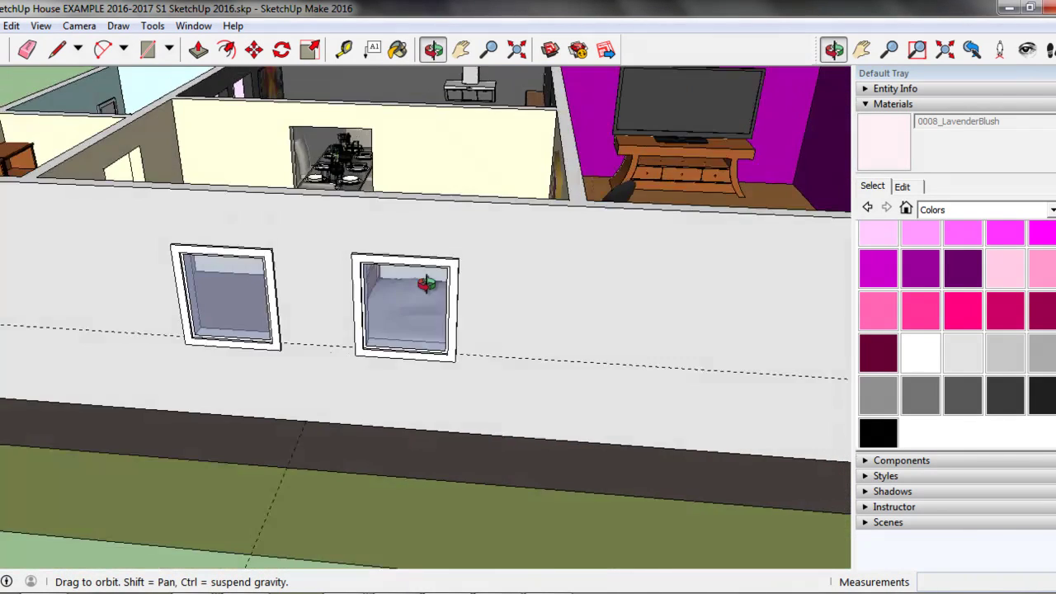
pyautogui.scroll(2, 365, 251)
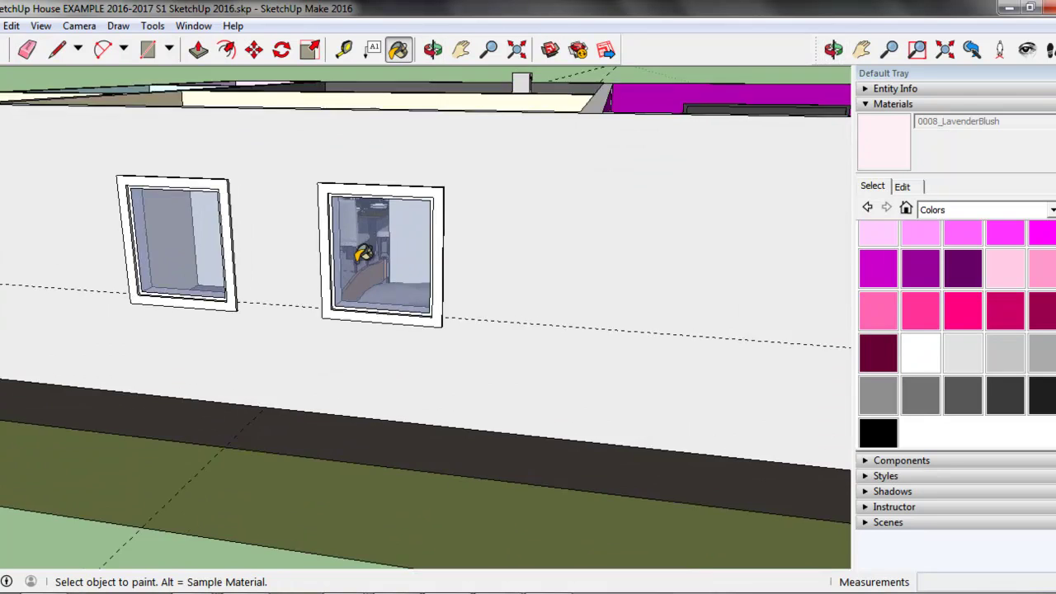
pyautogui.scroll(2, 363, 239)
pyautogui.middleClick(578, 228)
pyautogui.moveTo(570, 246); pyautogui.dragTo(523, 245, button='middle')
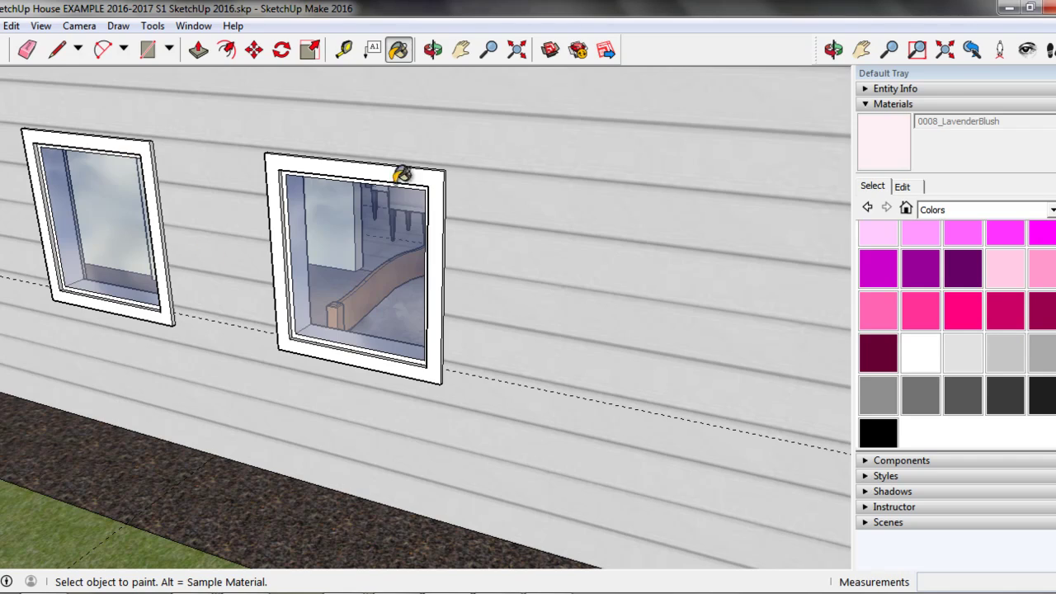
pyautogui.moveTo(547, 123); pyautogui.dragTo(498, 236, button='middle')
pyautogui.scroll(5, 318, 266)
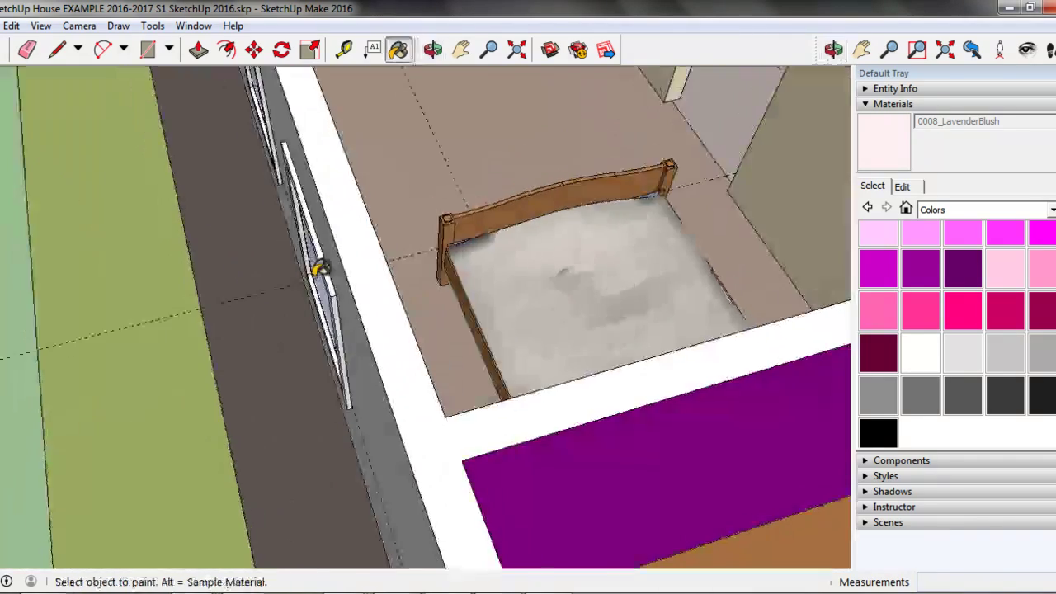
pyautogui.moveTo(319, 267)
pyautogui.mouseDown(button='middle')
pyautogui.moveTo(372, 218)
pyautogui.moveTo(377, 198)
pyautogui.moveTo(353, 231)
pyautogui.moveTo(366, 259)
pyautogui.moveTo(358, 141)
pyautogui.moveTo(412, 239)
pyautogui.moveTo(442, 258)
pyautogui.moveTo(248, 294)
pyautogui.moveTo(622, 123)
pyautogui.moveTo(391, 259)
pyautogui.mouseUp(button='middle')
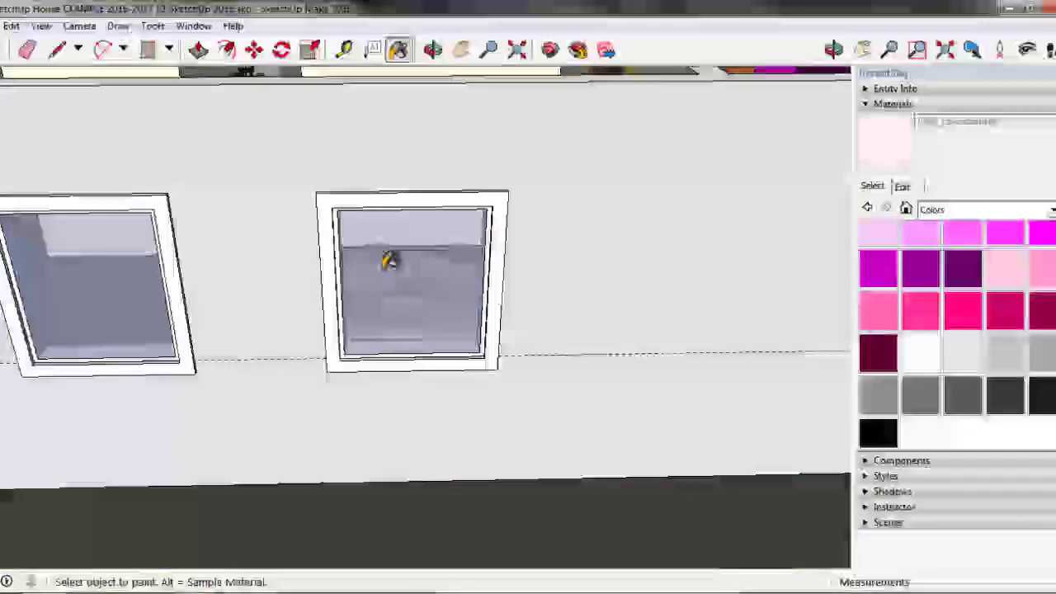
pyautogui.moveTo(224, 267); pyautogui.dragTo(302, 252, button='middle')
pyautogui.moveTo(418, 264)
pyautogui.mouseDown(button='middle')
pyautogui.moveTo(487, 236)
pyautogui.moveTo(526, 188)
pyautogui.moveTo(487, 248)
pyautogui.moveTo(537, 224)
pyautogui.moveTo(445, 216)
pyautogui.moveTo(429, 189)
pyautogui.mouseUp(button='middle')
pyautogui.scroll(2, 526, 188)
pyautogui.press('b')
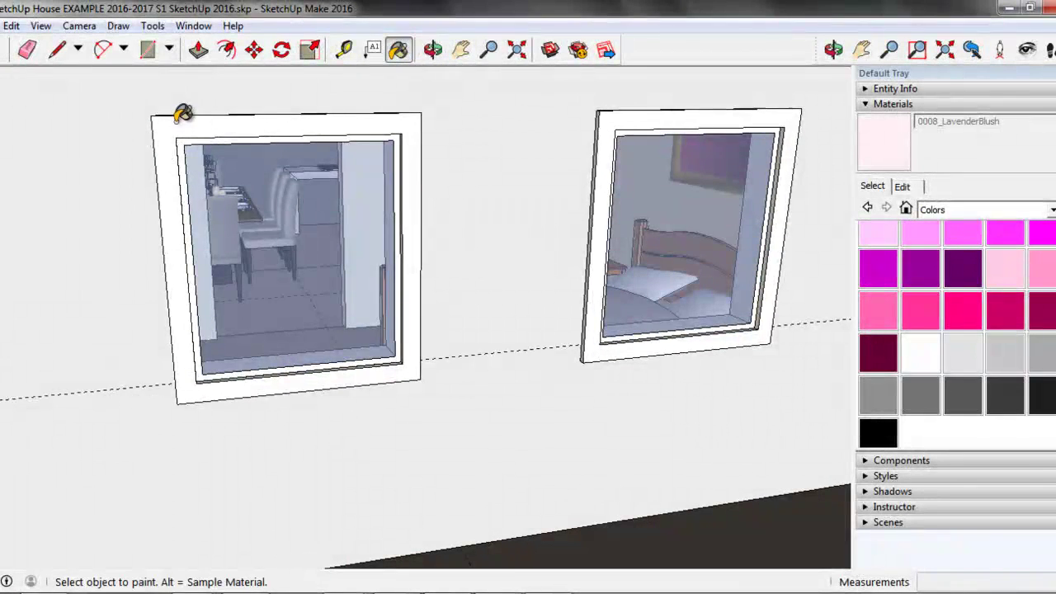
pyautogui.click(213, 351)
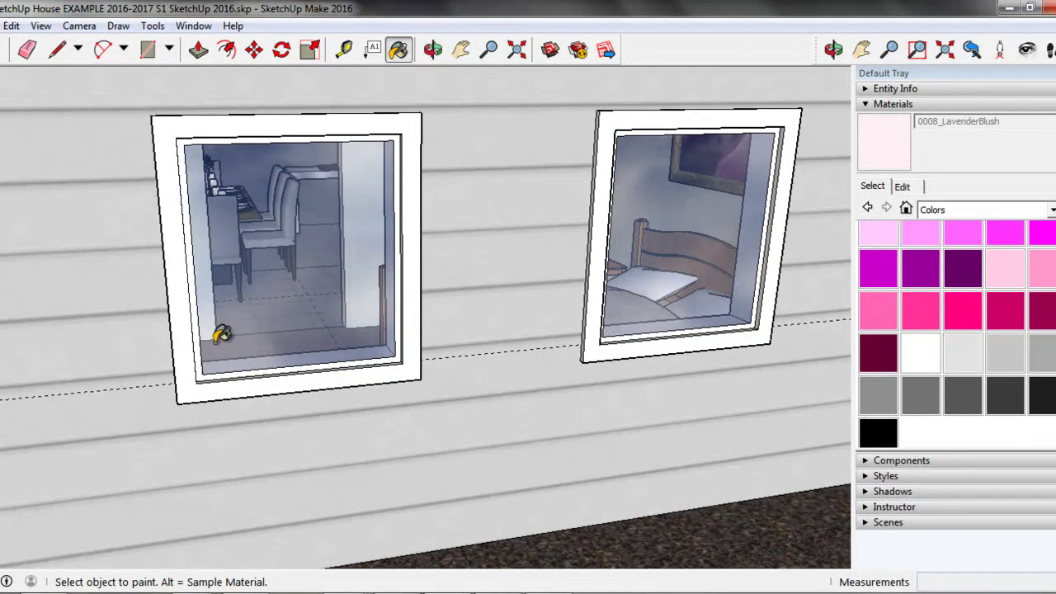
pyautogui.scroll(-3, 293, 143)
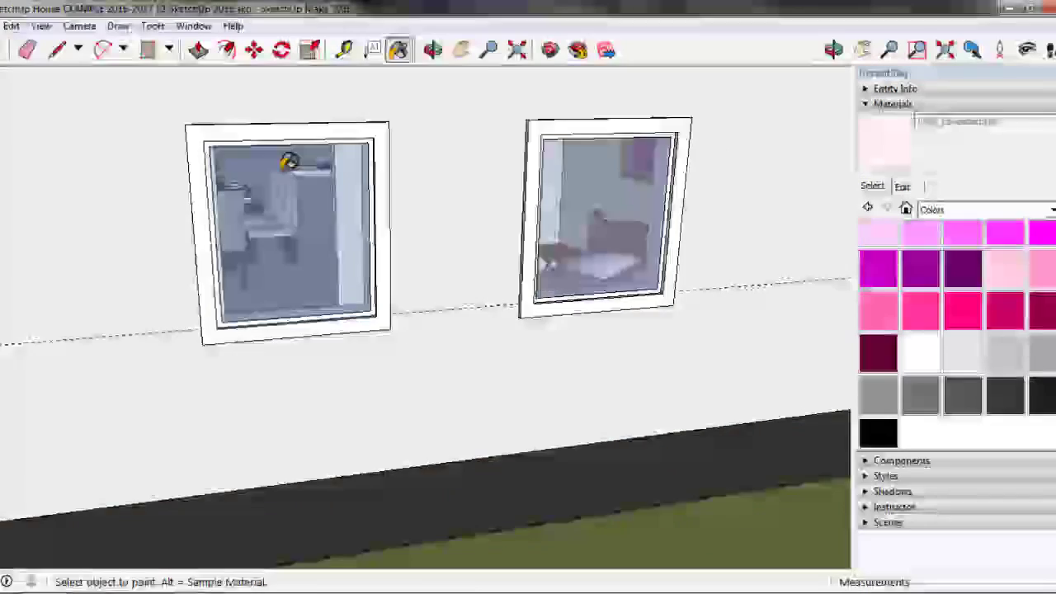
pyautogui.scroll(-2, 285, 160)
pyautogui.moveTo(286, 160)
pyautogui.mouseDown(button='middle')
pyautogui.moveTo(569, 176)
pyautogui.moveTo(235, 297)
pyautogui.moveTo(328, 299)
pyautogui.moveTo(618, 253)
pyautogui.moveTo(415, 338)
pyautogui.moveTo(572, 385)
pyautogui.moveTo(556, 217)
pyautogui.moveTo(506, 373)
pyautogui.moveTo(619, 382)
pyautogui.moveTo(596, 319)
pyautogui.mouseUp(button='middle')
pyautogui.scroll(-3, 618, 252)
pyautogui.press('b')
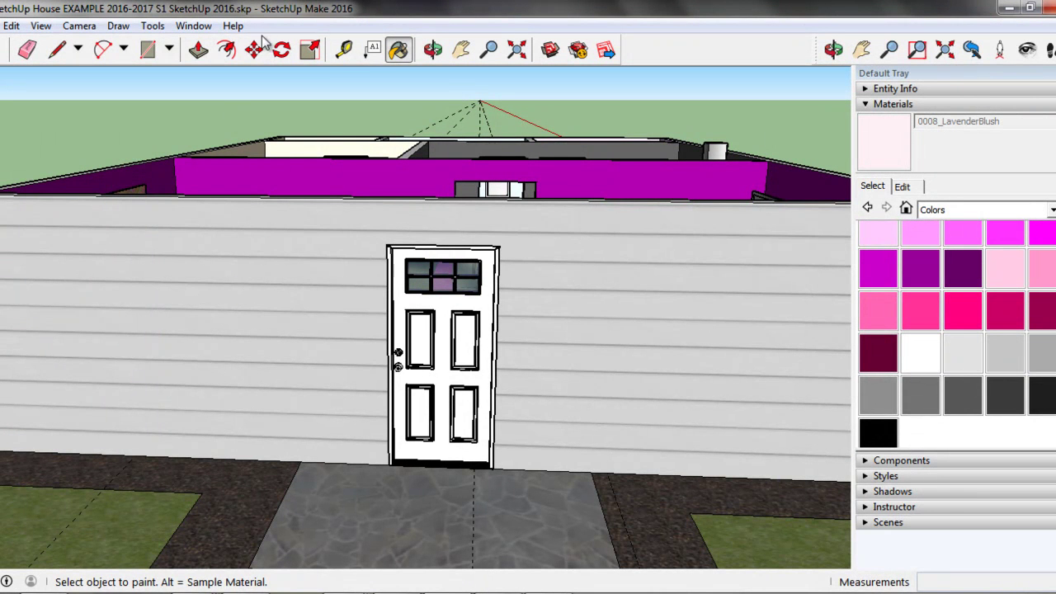
# Place a Tape Measure guide 36 inches above the wall's bottom edge
pyautogui.click(347, 51)
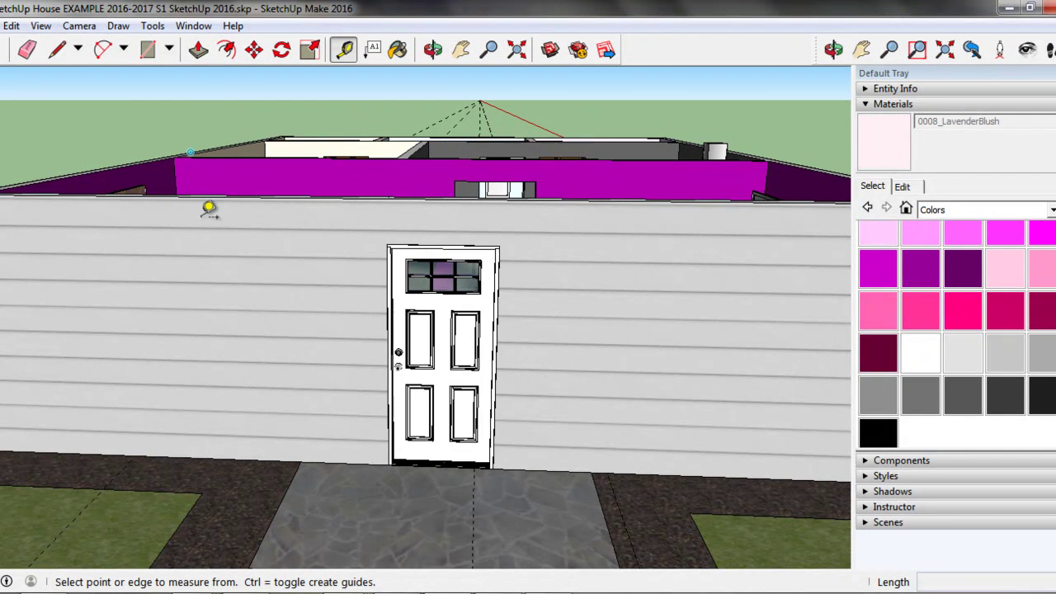
pyautogui.click(261, 459)
pyautogui.write('36')
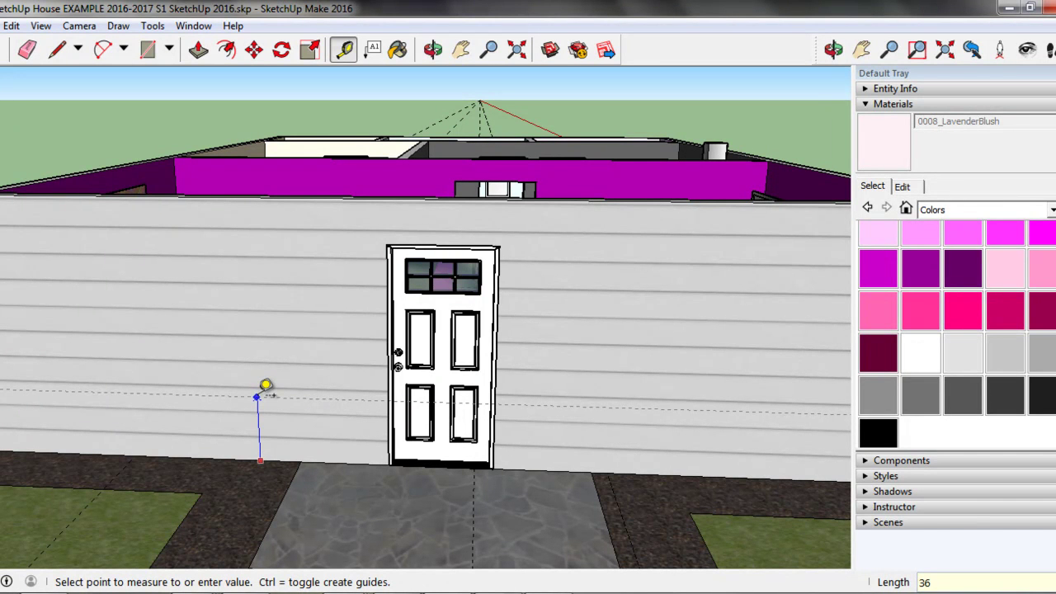
pyautogui.press('Return')
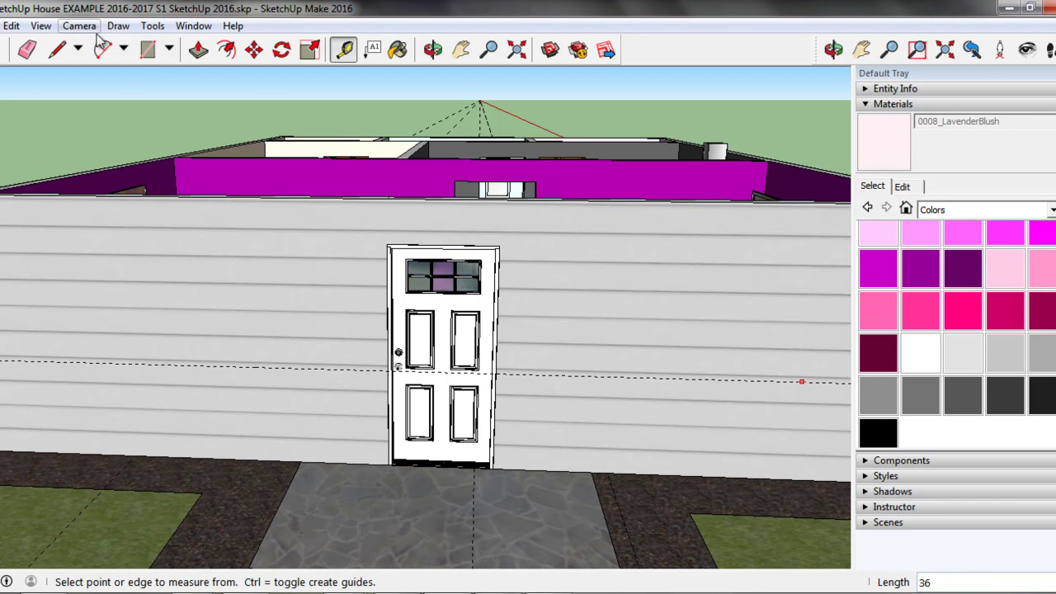
# Draw a 32 by 36 window rectangle left of the door, its corner on the 36-inch guide
pyautogui.click(148, 49)
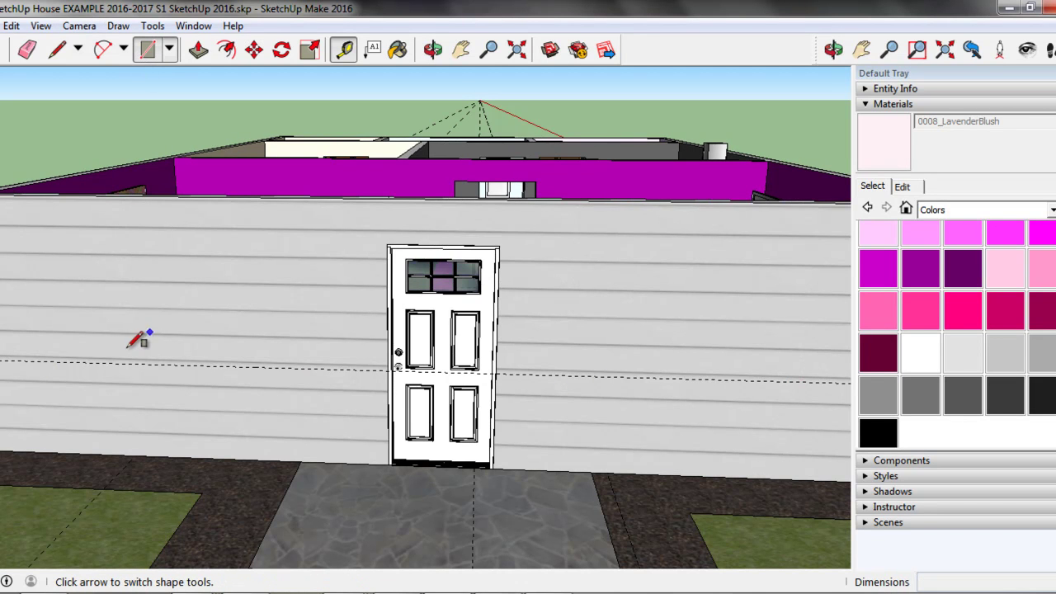
pyautogui.moveTo(139, 340); pyautogui.dragTo(212, 358, button='middle')
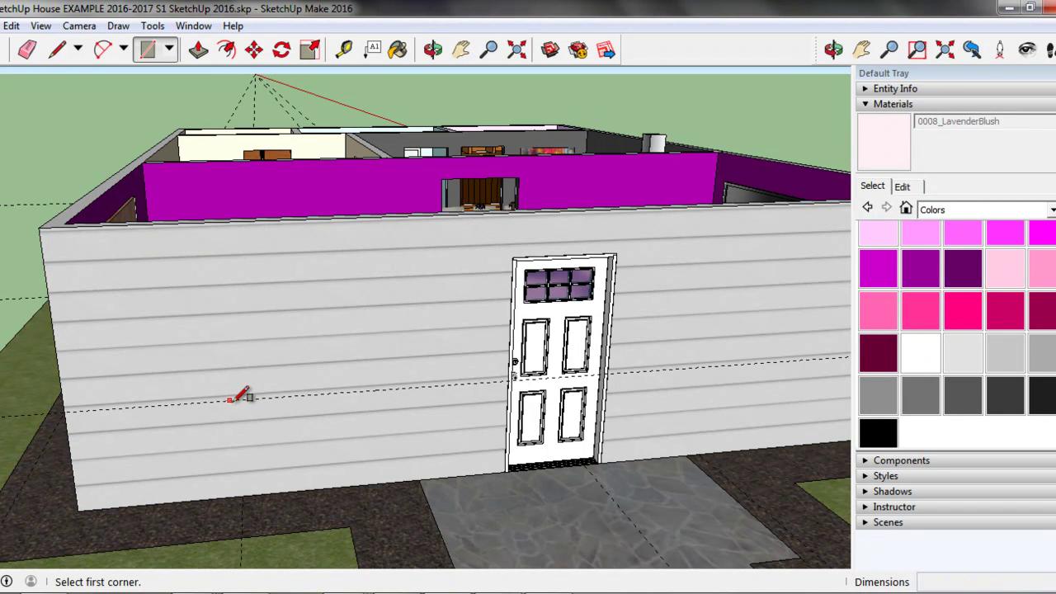
pyautogui.click(232, 400)
pyautogui.write('32,36')
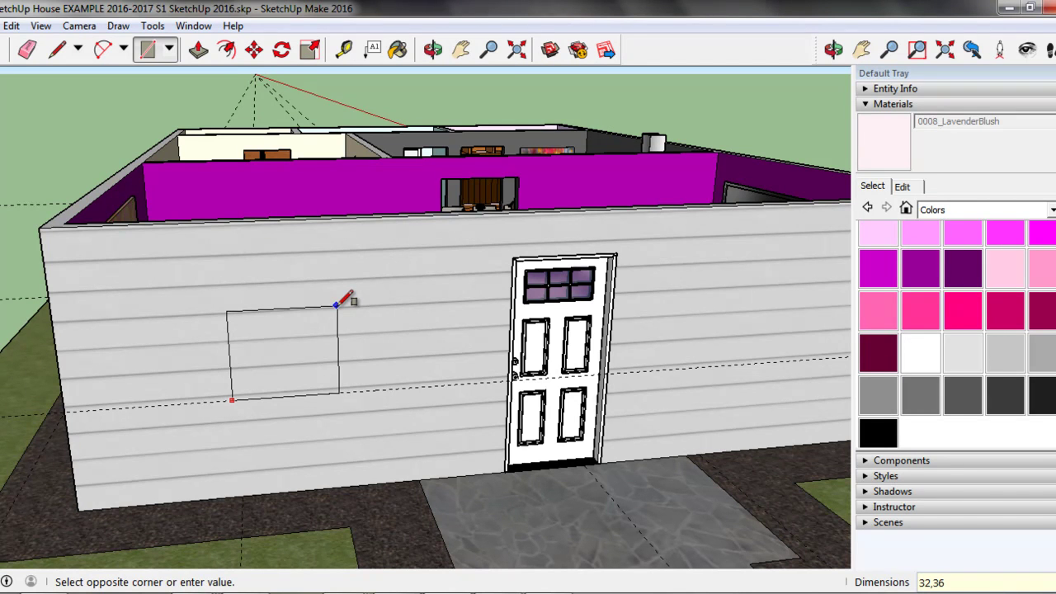
pyautogui.press('Return')
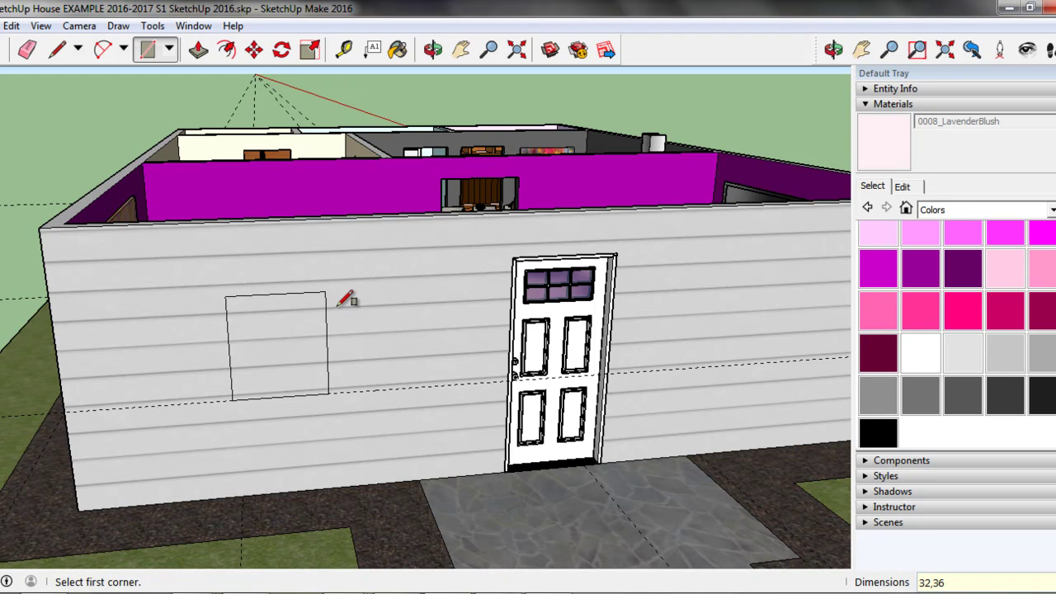
pyautogui.moveTo(312, 315)
pyautogui.mouseDown(button='middle')
pyautogui.moveTo(290, 358)
pyautogui.moveTo(297, 372)
pyautogui.moveTo(306, 349)
pyautogui.mouseUp(button='middle')
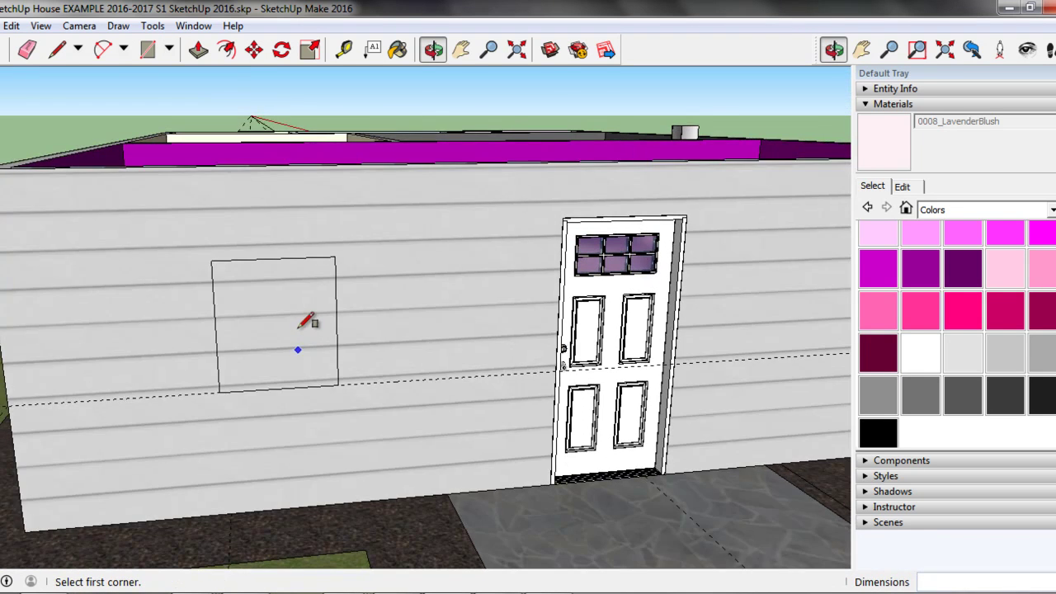
pyautogui.scroll(2, 281, 363)
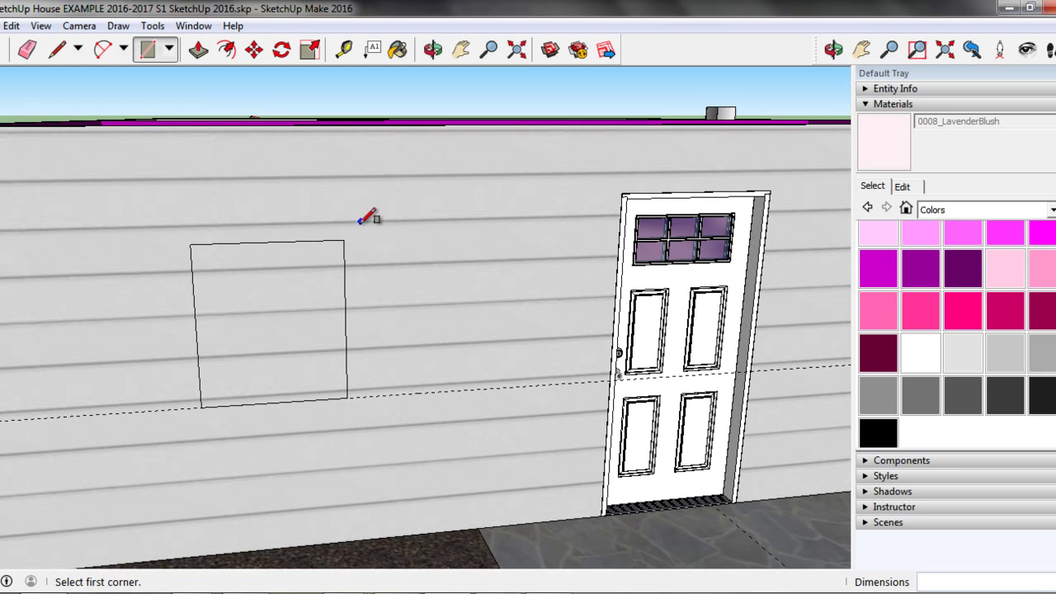
pyautogui.scroll(1, 272, 315)
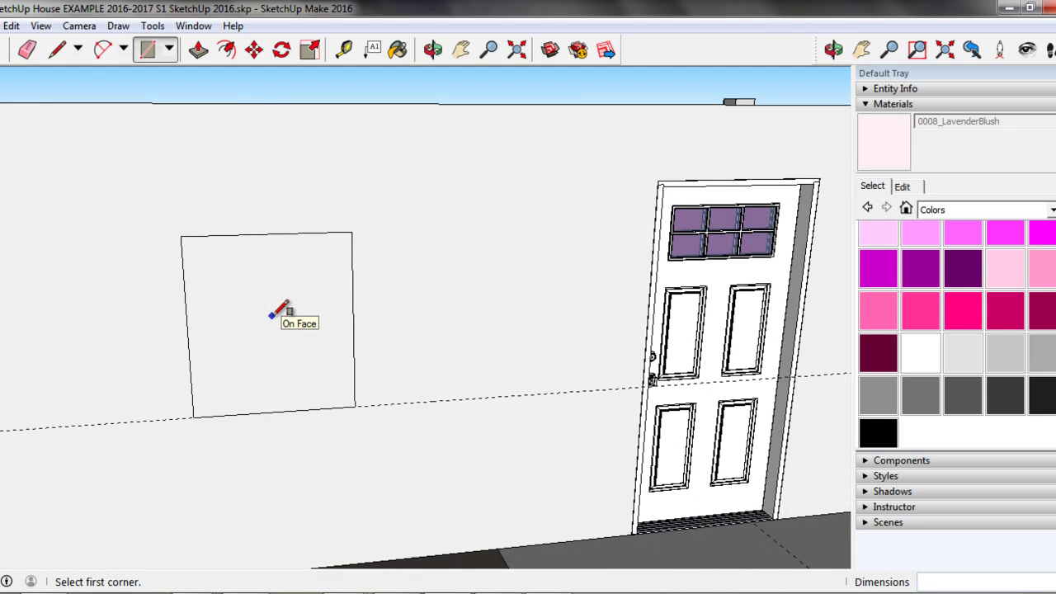
pyautogui.scroll(1, 271, 315)
pyautogui.scroll(1, 273, 314)
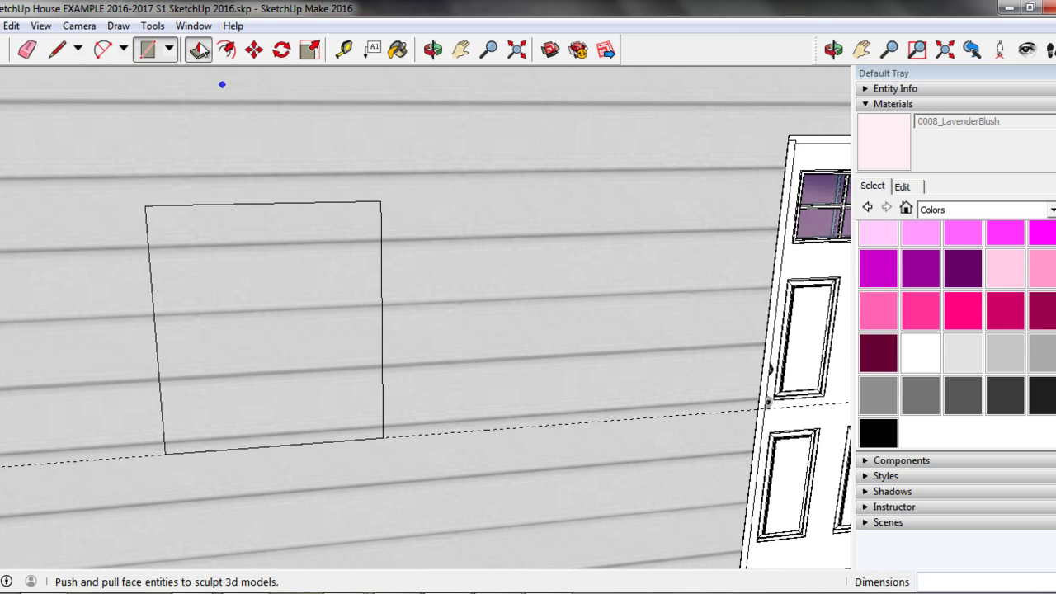
# Offset the window rectangle's outline by 3 inches to form the trim border
pyautogui.click(227, 51)
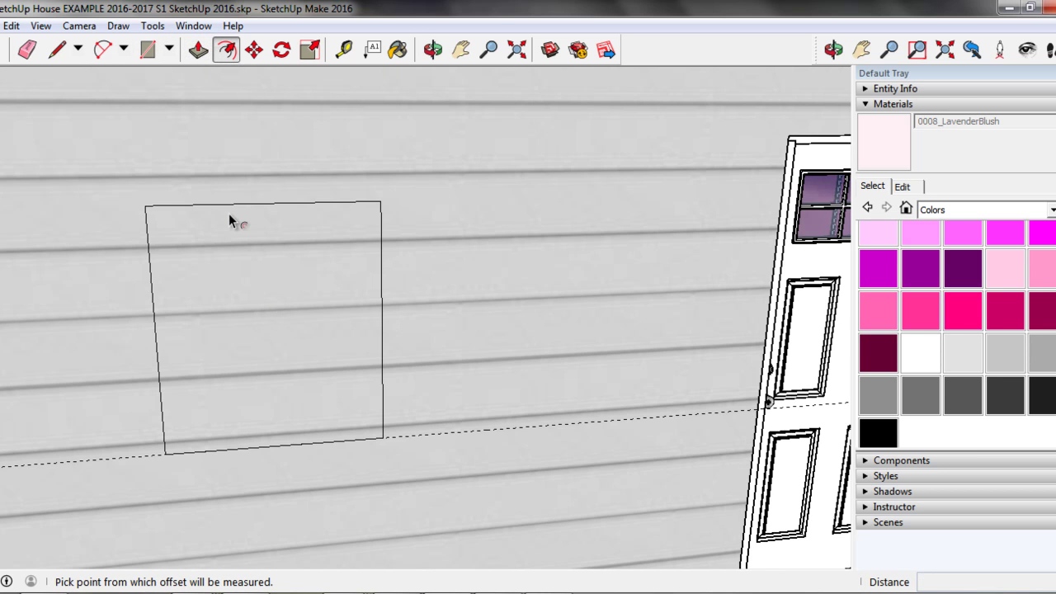
pyautogui.click(380, 240)
pyautogui.write('3')
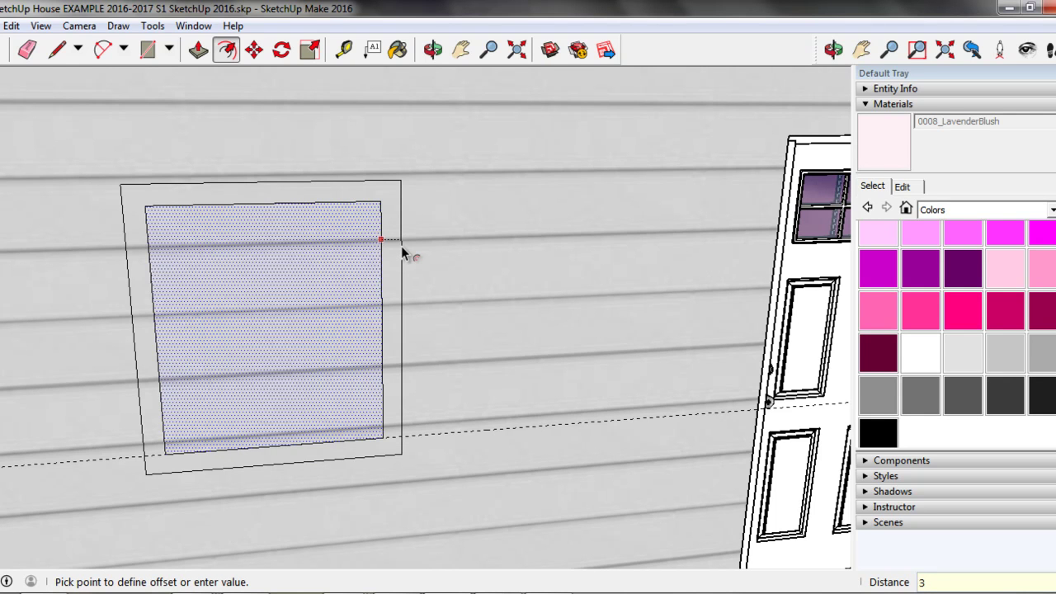
pyautogui.press('Return')
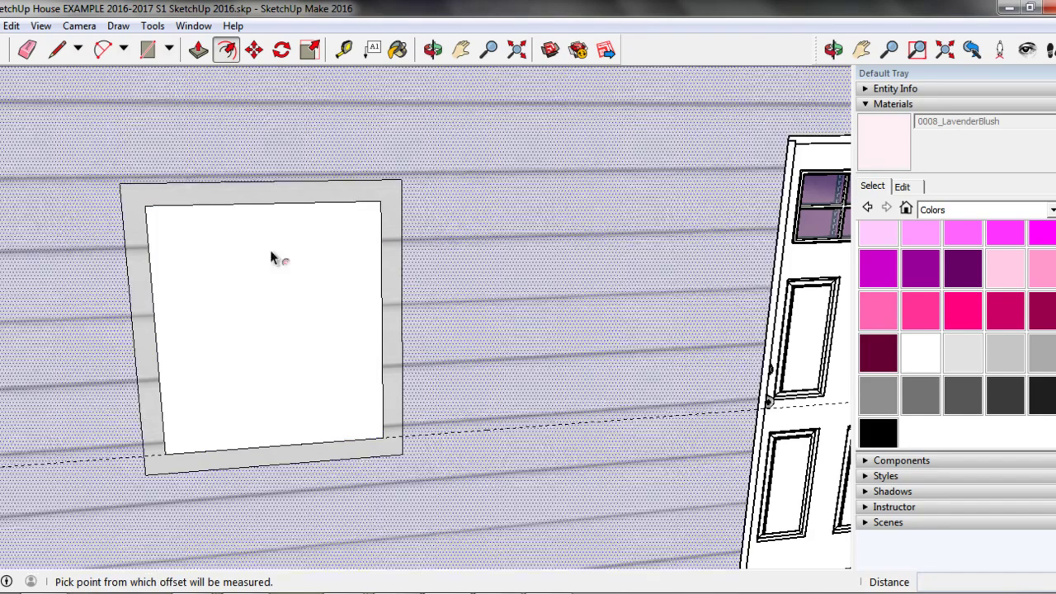
pyautogui.click(198, 203)
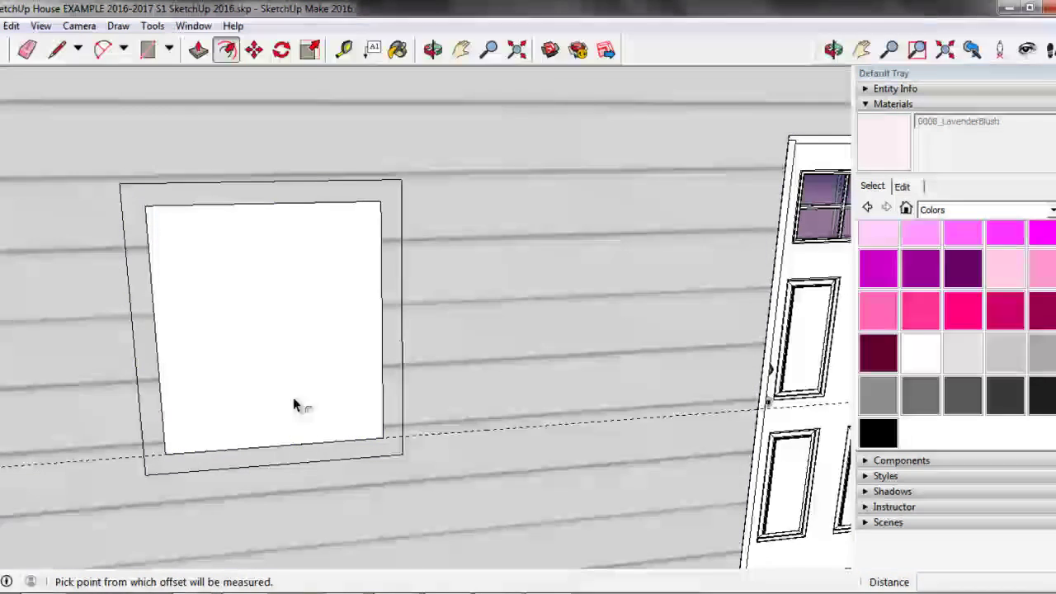
# Offset the window face inward by 1 inch, correcting an initial 1 1/4 entry
pyautogui.click(160, 272)
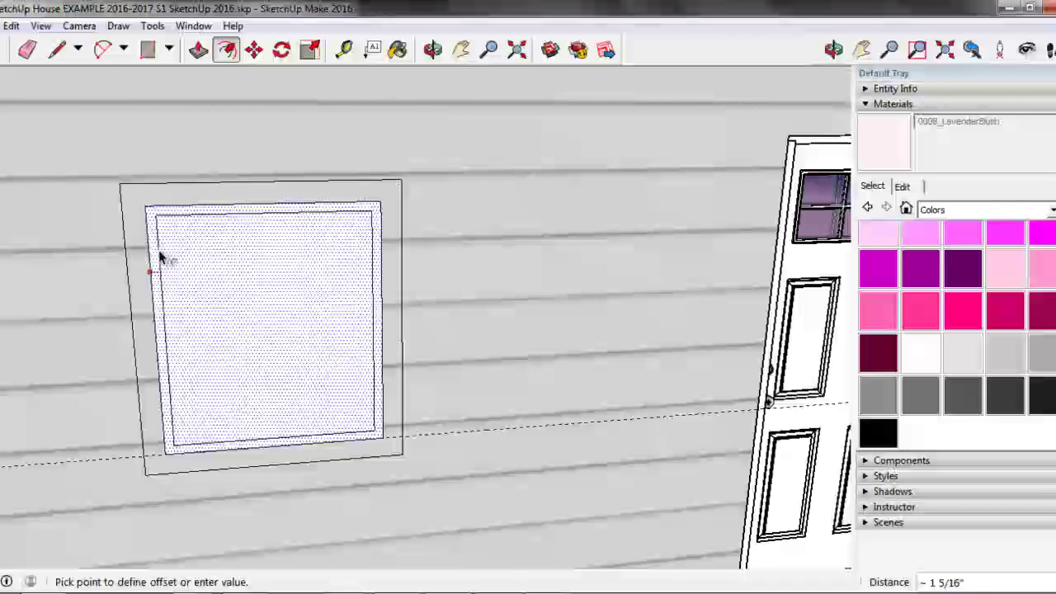
pyautogui.write('1 1/4')
pyautogui.press('Return')
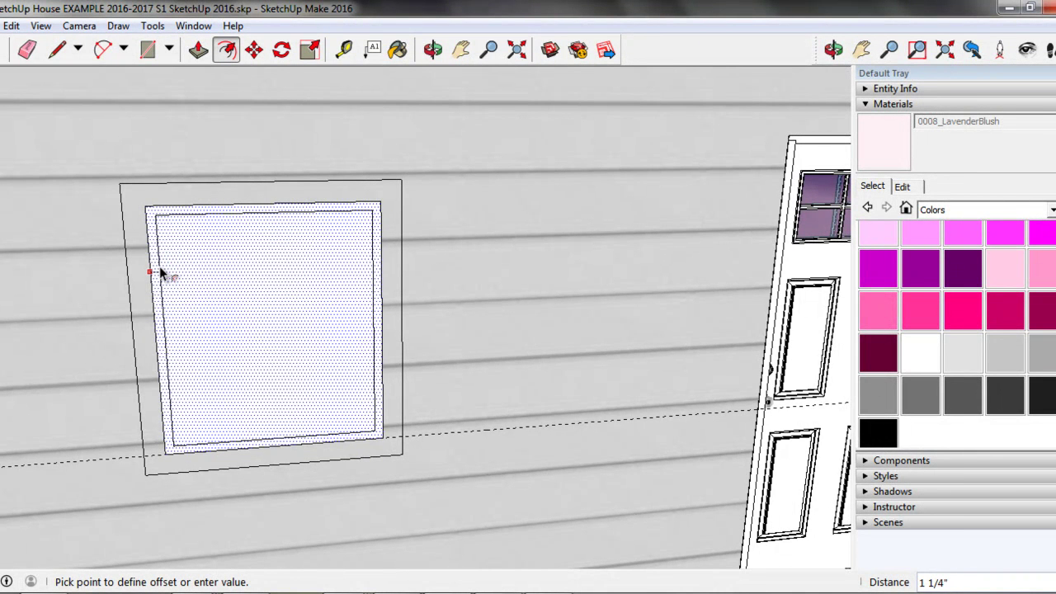
pyautogui.write('1')
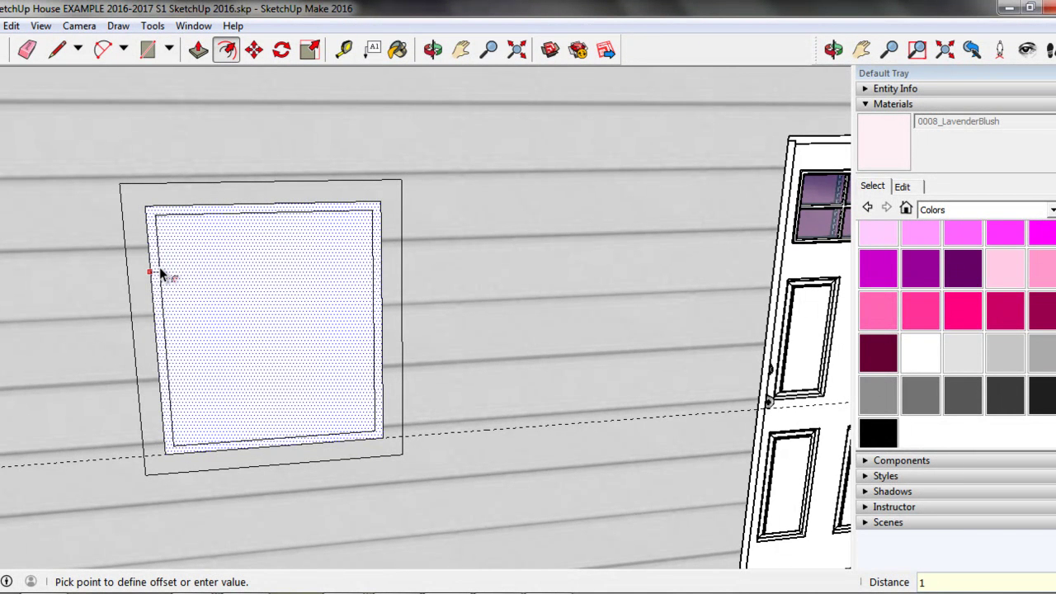
pyautogui.press('Return')
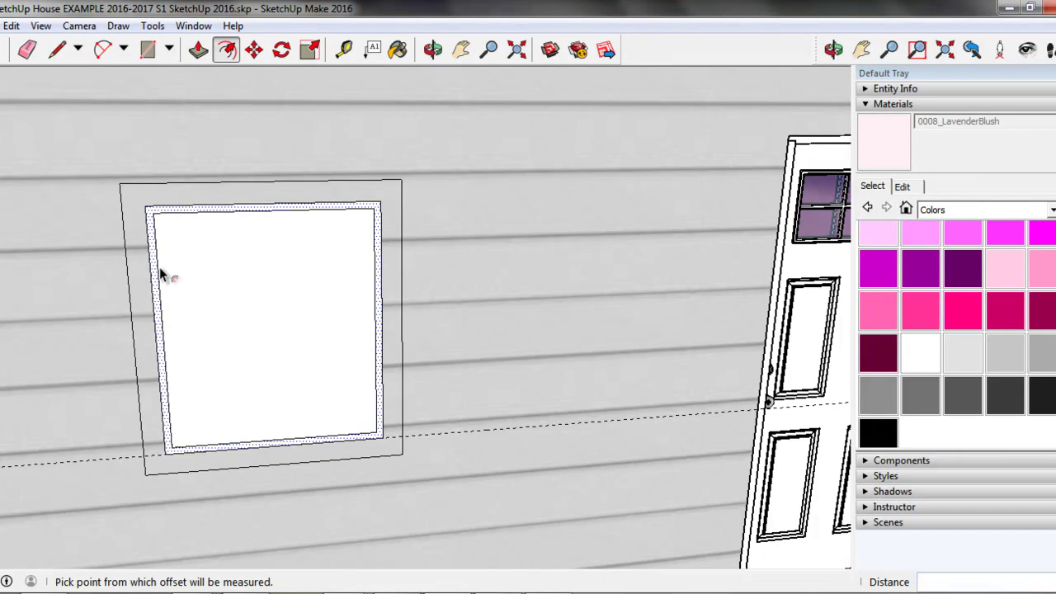
pyautogui.scroll(2, 159, 267)
pyautogui.scroll(1, 166, 225)
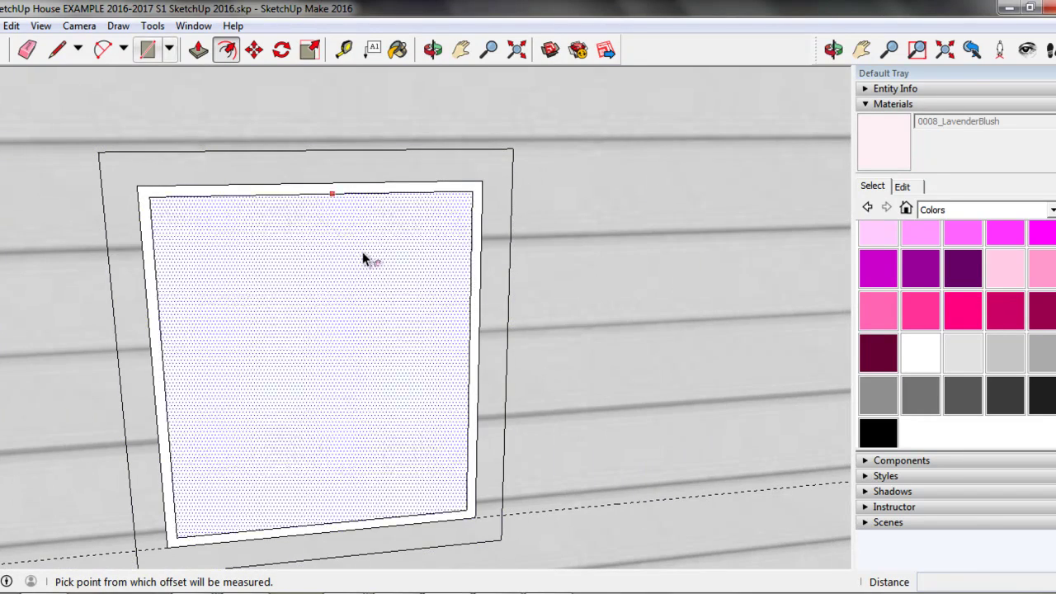
pyautogui.moveTo(441, 306); pyautogui.dragTo(369, 268, button='middle')
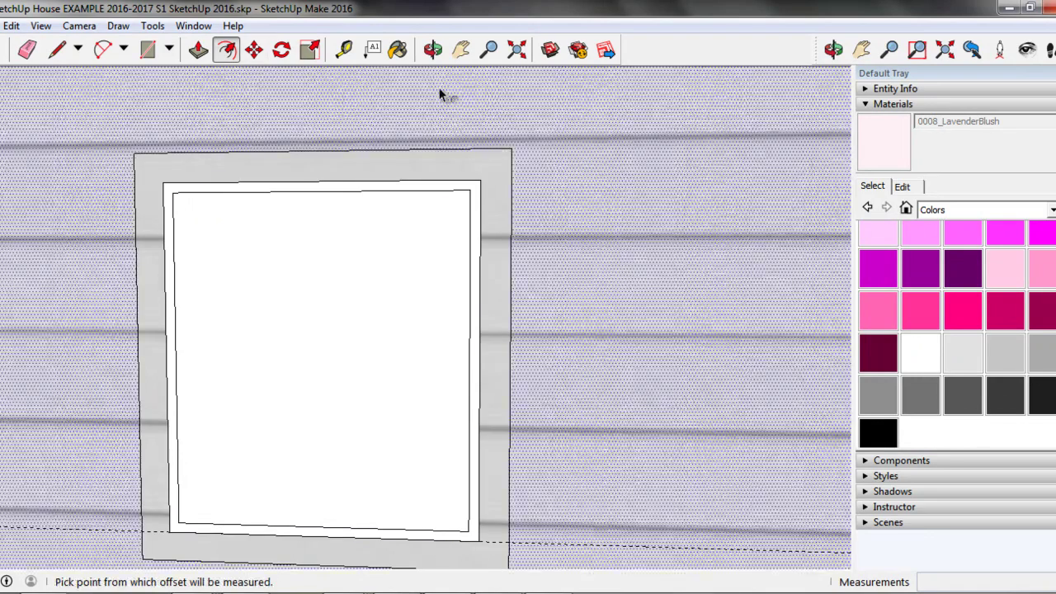
# Paint the outer window frame ring with the white material
pyautogui.click(398, 52)
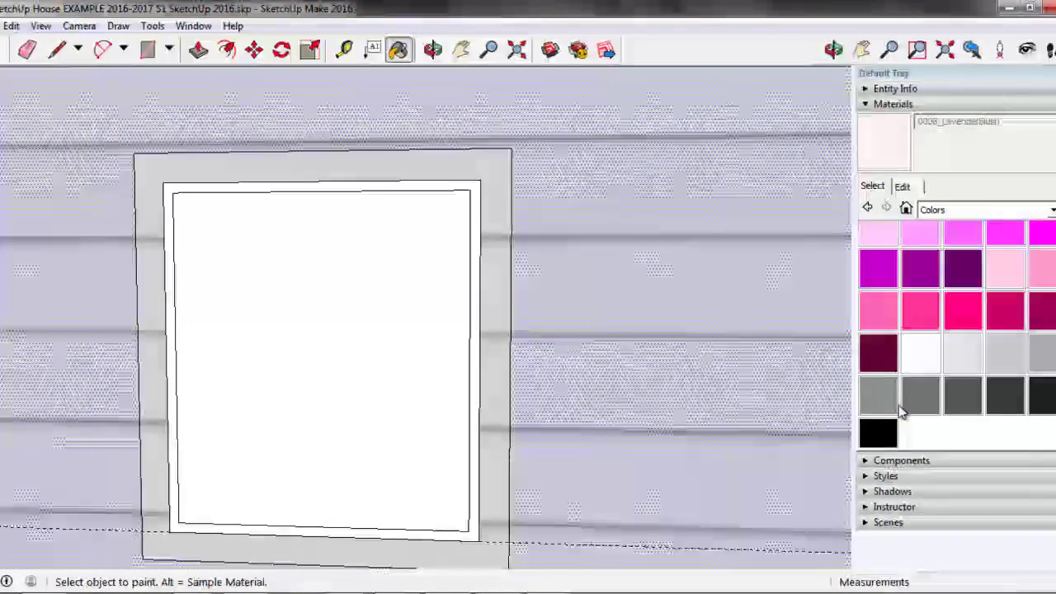
pyautogui.click(921, 363)
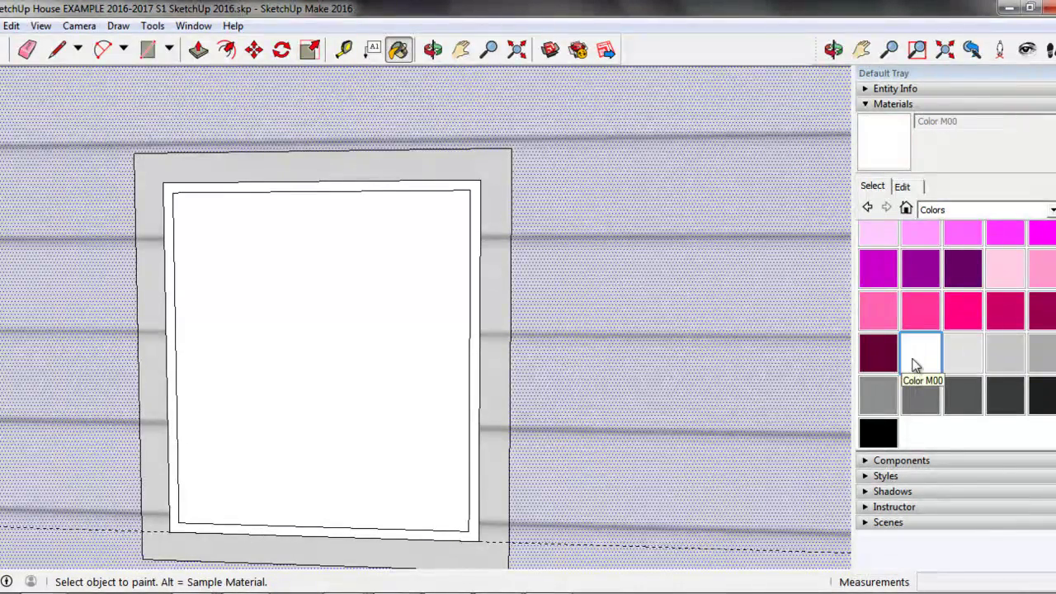
pyautogui.click(503, 168)
pyautogui.press('o')
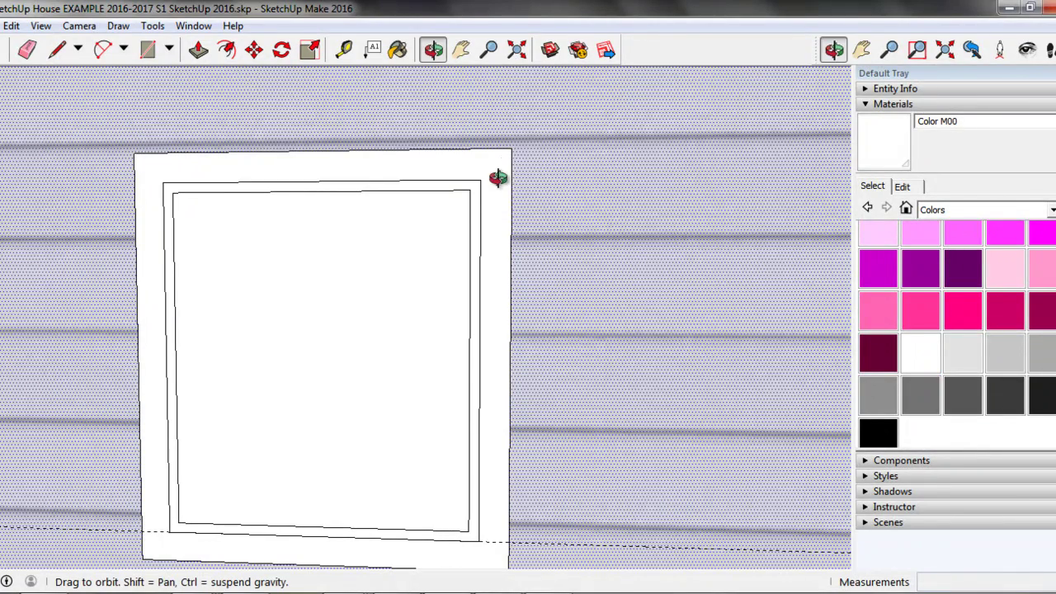
pyautogui.moveTo(455, 238)
pyautogui.mouseDown()
pyautogui.moveTo(415, 278)
pyautogui.moveTo(311, 332)
pyautogui.mouseUp()
pyautogui.moveTo(311, 331)
pyautogui.mouseDown(button='middle')
pyautogui.moveTo(266, 352)
pyautogui.moveTo(354, 335)
pyautogui.moveTo(405, 235)
pyautogui.moveTo(399, 212)
pyautogui.moveTo(381, 298)
pyautogui.mouseUp(button='middle')
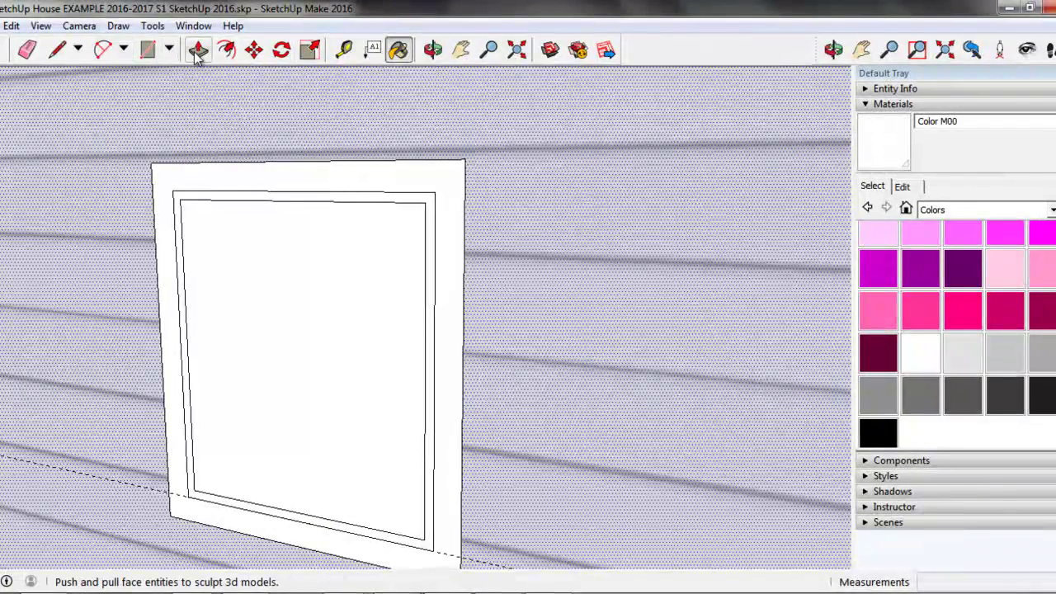
# Pull the outer frame face out about 15/16 inch and the inner ring out 1 inch
pyautogui.click(198, 49)
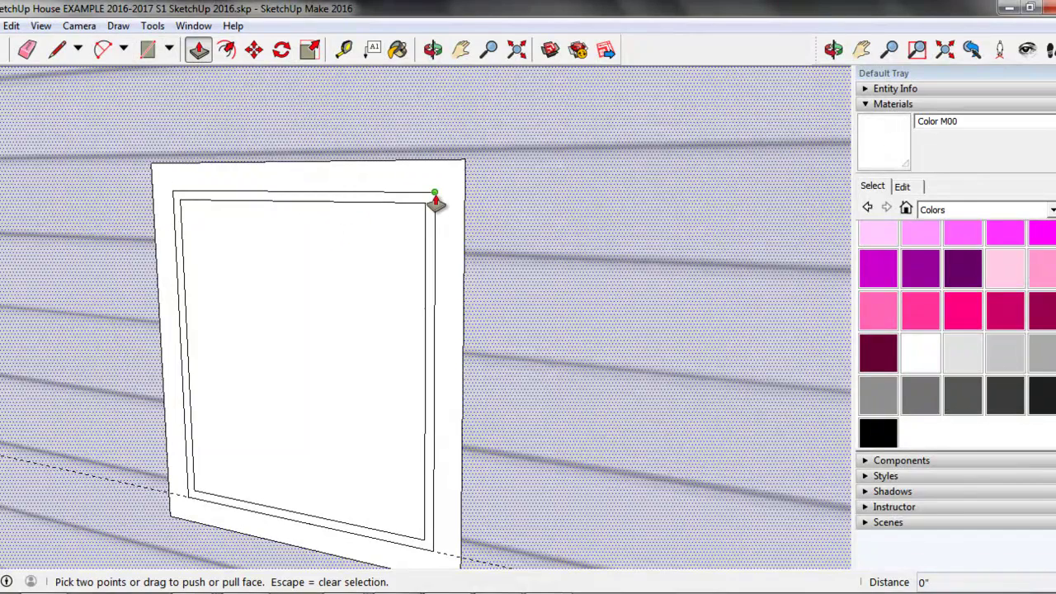
pyautogui.press('Escape')
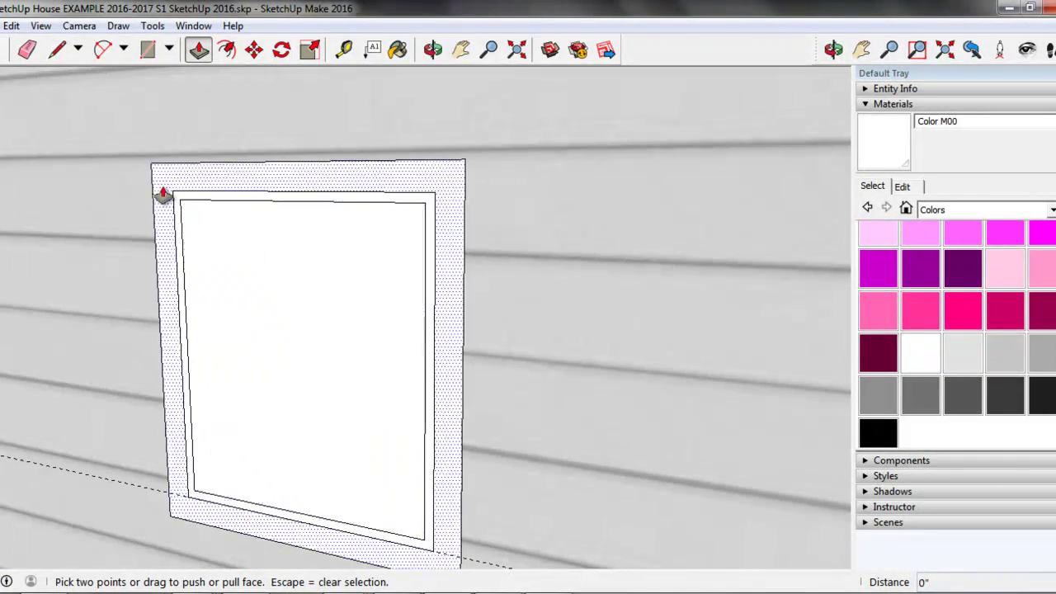
pyautogui.click(438, 187)
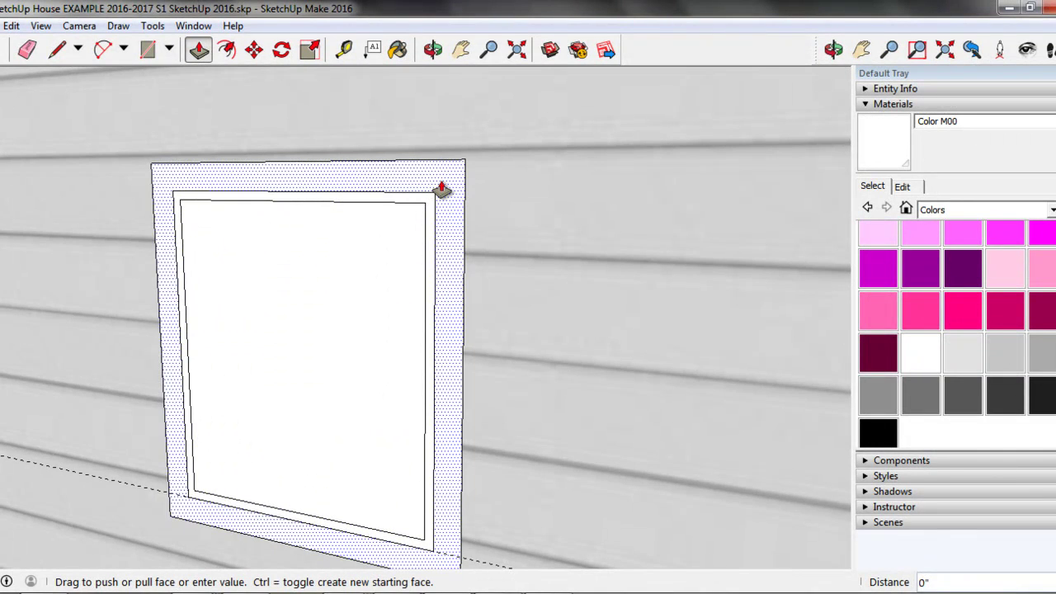
pyautogui.click(440, 193)
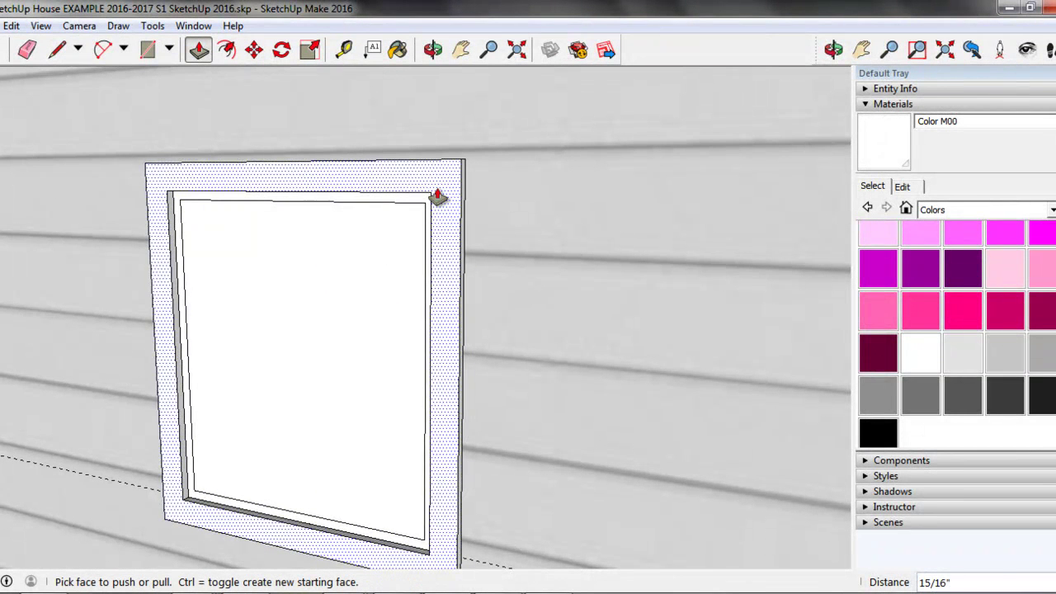
pyautogui.click(429, 265)
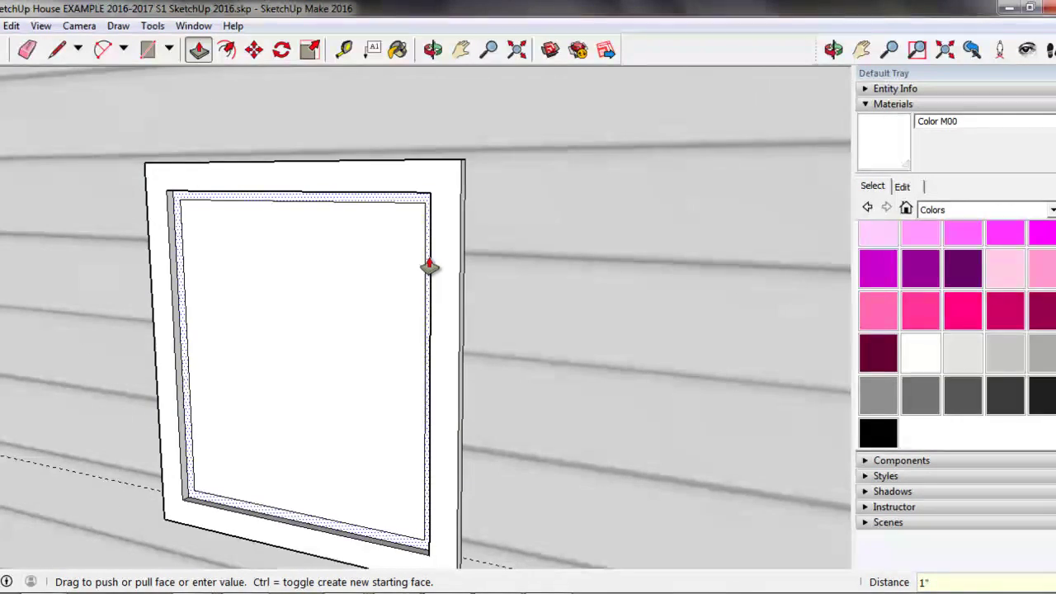
pyautogui.moveTo(420, 177)
pyautogui.mouseDown(button='middle')
pyautogui.moveTo(408, 389)
pyautogui.moveTo(405, 334)
pyautogui.moveTo(478, 353)
pyautogui.moveTo(113, 236)
pyautogui.moveTo(257, 264)
pyautogui.moveTo(344, 209)
pyautogui.moveTo(429, 125)
pyautogui.moveTo(434, 132)
pyautogui.moveTo(224, 271)
pyautogui.moveTo(602, 306)
pyautogui.moveTo(370, 323)
pyautogui.moveTo(274, 239)
pyautogui.moveTo(420, 259)
pyautogui.moveTo(484, 170)
pyautogui.mouseUp(button='middle')
pyautogui.press('p')
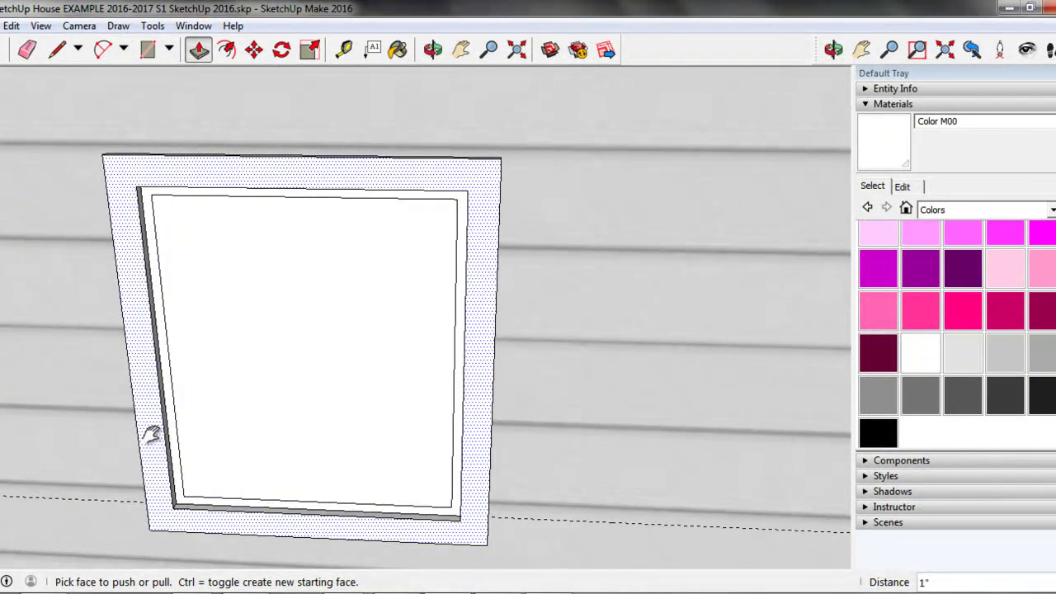
pyautogui.moveTo(150, 435)
pyautogui.mouseDown(button='middle')
pyautogui.moveTo(182, 418)
pyautogui.moveTo(183, 427)
pyautogui.mouseUp(button='middle')
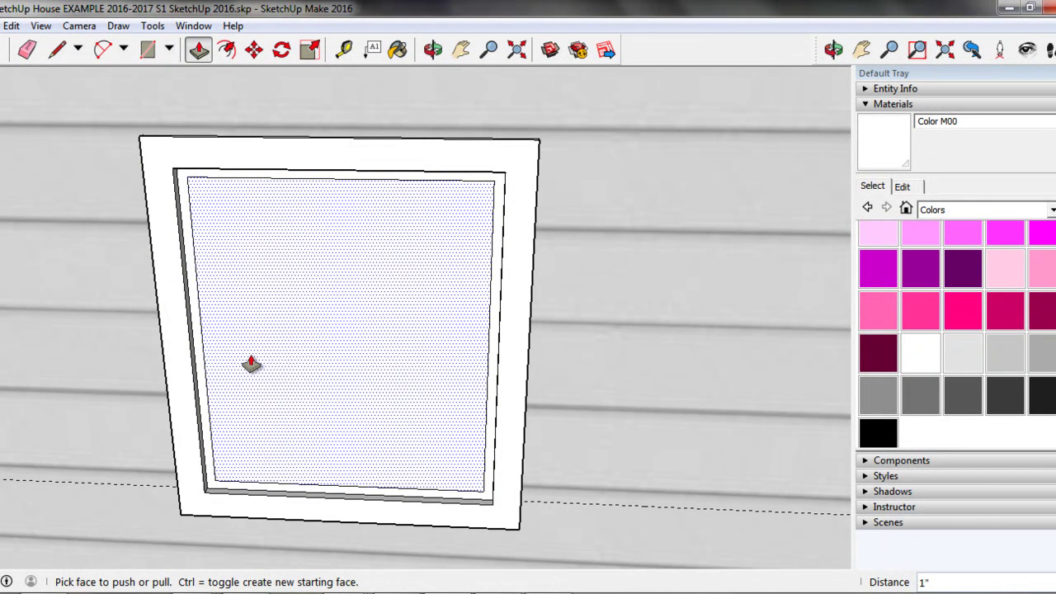
# Push the window's centre face -6 inches through the wall into the magenta room
pyautogui.click(252, 363)
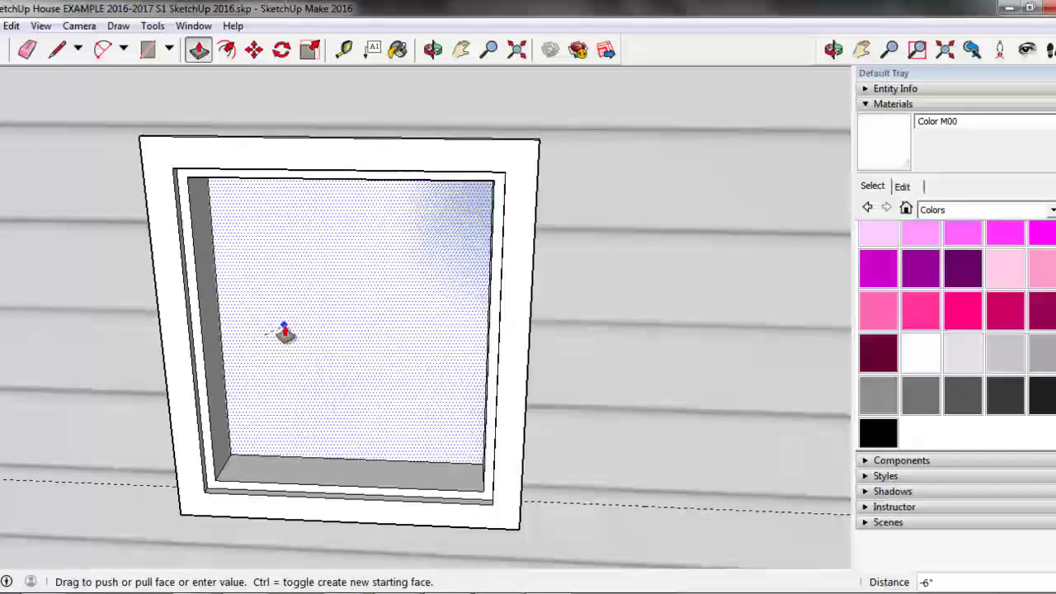
pyautogui.click(285, 332)
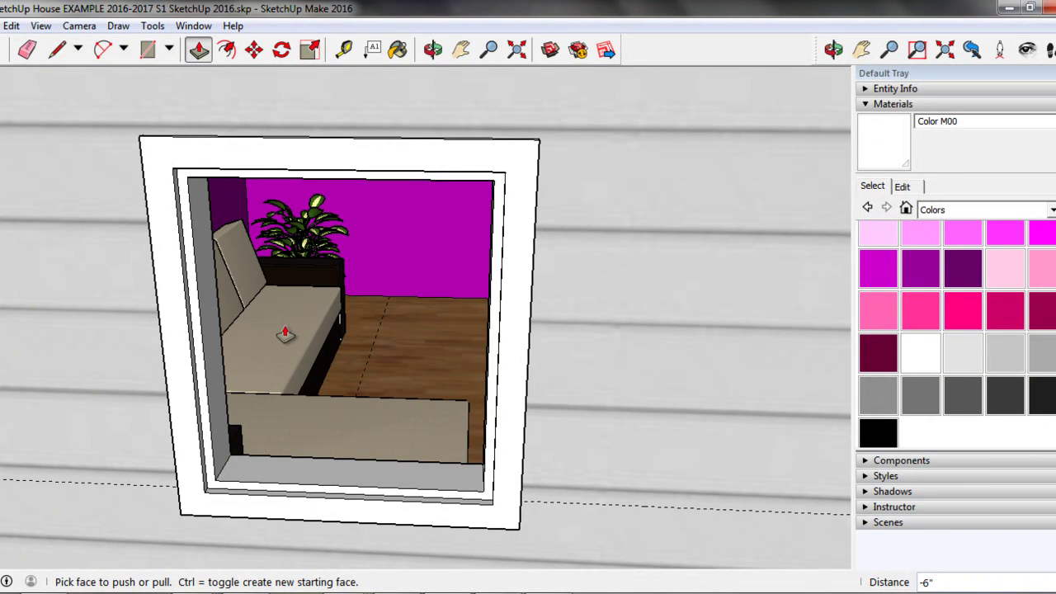
pyautogui.moveTo(349, 512)
pyautogui.mouseDown(button='middle')
pyautogui.moveTo(433, 361)
pyautogui.moveTo(354, 405)
pyautogui.moveTo(359, 382)
pyautogui.mouseUp(button='middle')
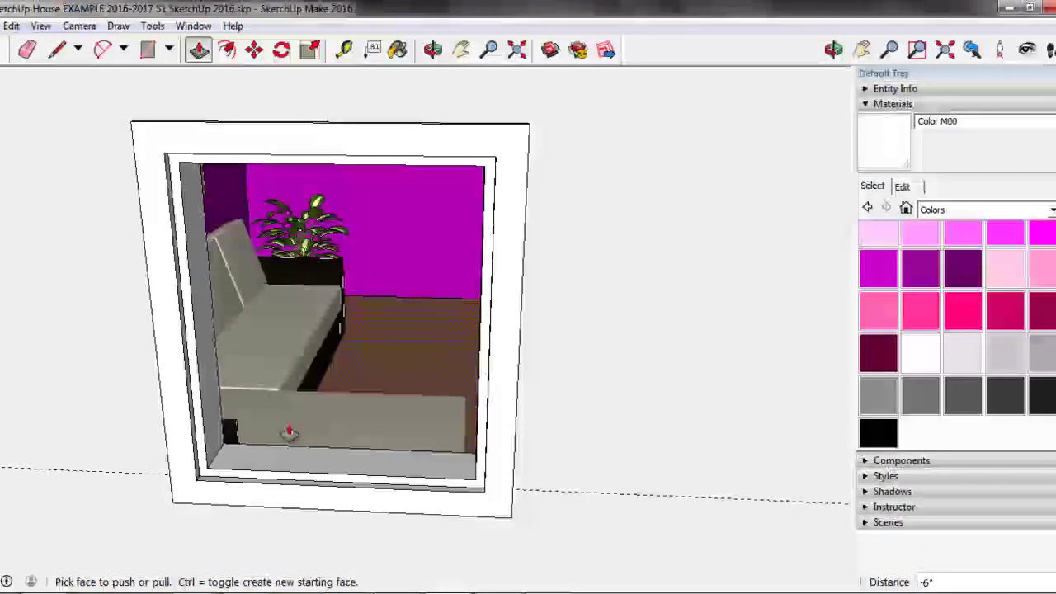
pyautogui.scroll(-1, 289, 432)
pyautogui.scroll(-2, 299, 405)
pyautogui.moveTo(299, 405)
pyautogui.mouseDown(button='middle')
pyautogui.moveTo(301, 314)
pyautogui.moveTo(332, 341)
pyautogui.moveTo(323, 337)
pyautogui.mouseUp(button='middle')
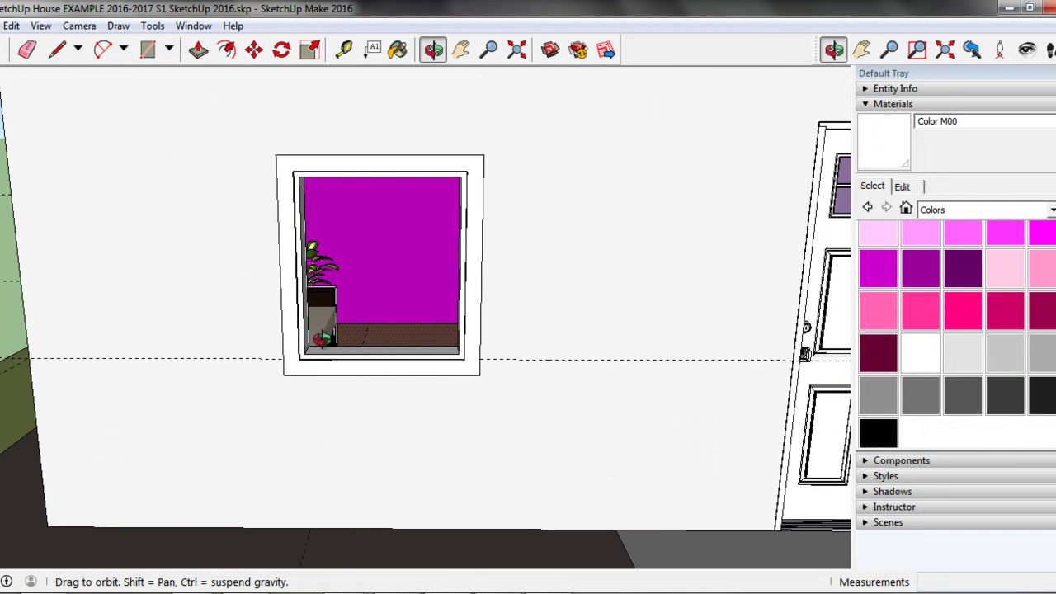
pyautogui.scroll(1, 346, 317)
pyautogui.scroll(3, 364, 300)
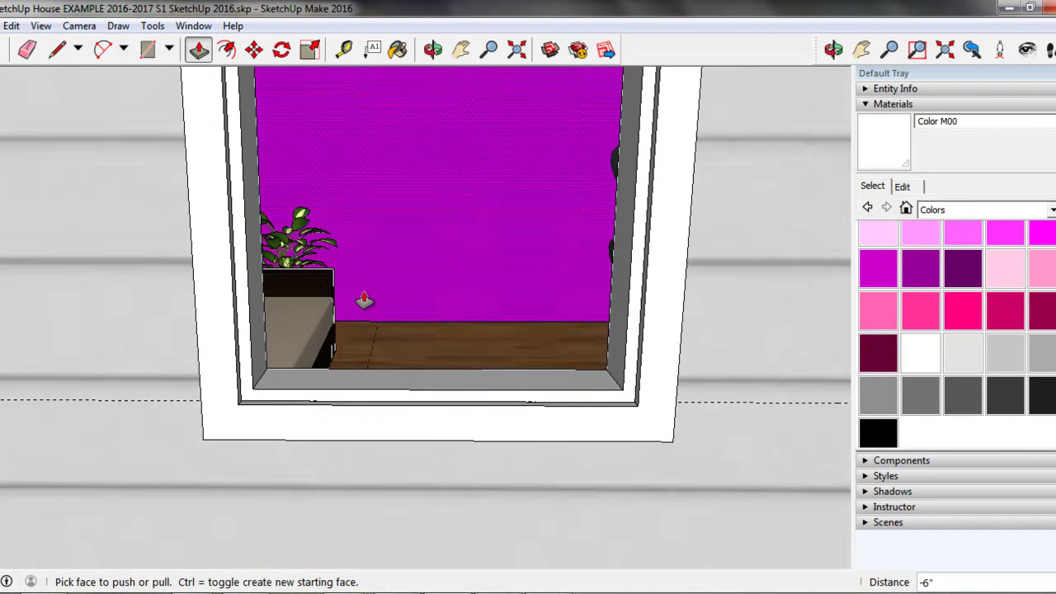
pyautogui.moveTo(375, 297)
pyautogui.mouseDown(button='middle')
pyautogui.moveTo(457, 278)
pyautogui.moveTo(413, 401)
pyautogui.moveTo(358, 434)
pyautogui.moveTo(484, 228)
pyautogui.moveTo(436, 396)
pyautogui.moveTo(484, 280)
pyautogui.mouseUp(button='middle')
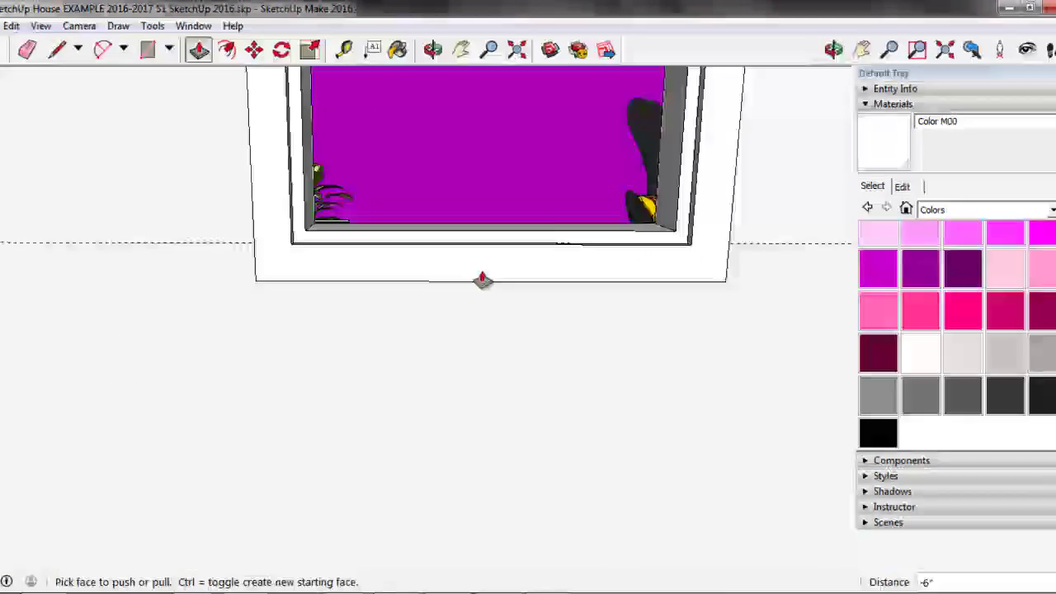
pyautogui.moveTo(565, 147)
pyautogui.mouseDown(button='middle')
pyautogui.moveTo(550, 172)
pyautogui.moveTo(547, 228)
pyautogui.moveTo(517, 256)
pyautogui.moveTo(476, 266)
pyautogui.moveTo(159, 160)
pyautogui.mouseUp(button='middle')
pyautogui.scroll(-3, 517, 255)
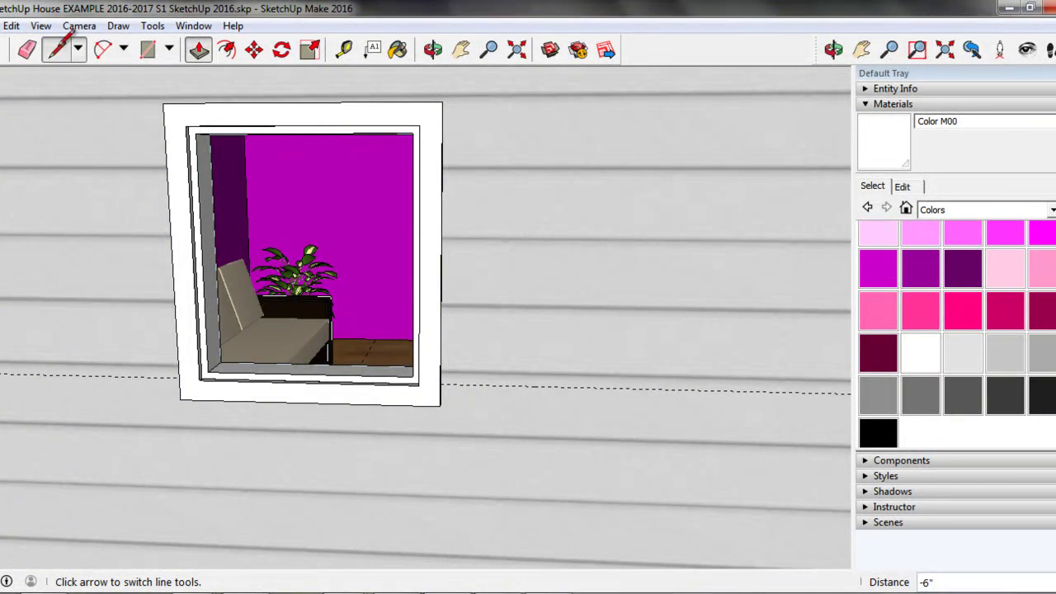
# Draw a diagonal from the opening's top-left to bottom-right corner, creating a pane face
pyautogui.click(58, 48)
pyautogui.scroll(2, 184, 146)
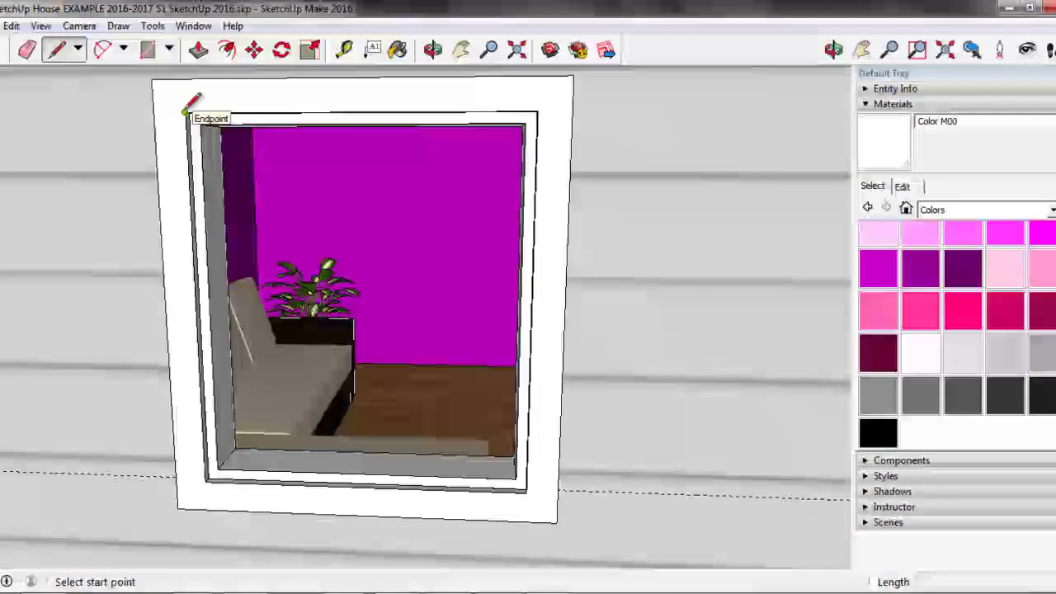
pyautogui.scroll(1, 200, 124)
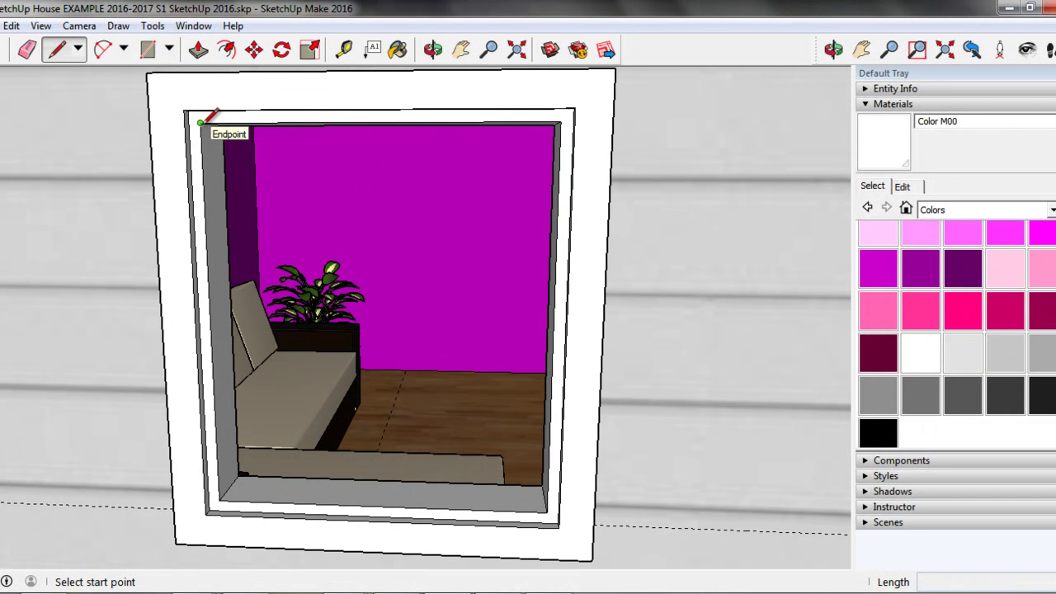
pyautogui.click(201, 123)
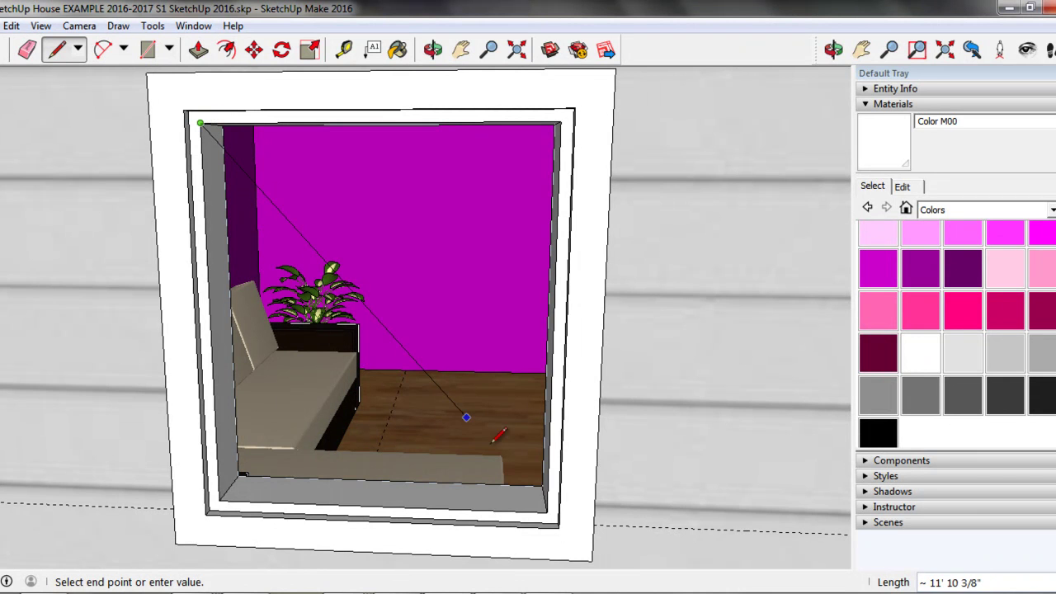
pyautogui.click(548, 511)
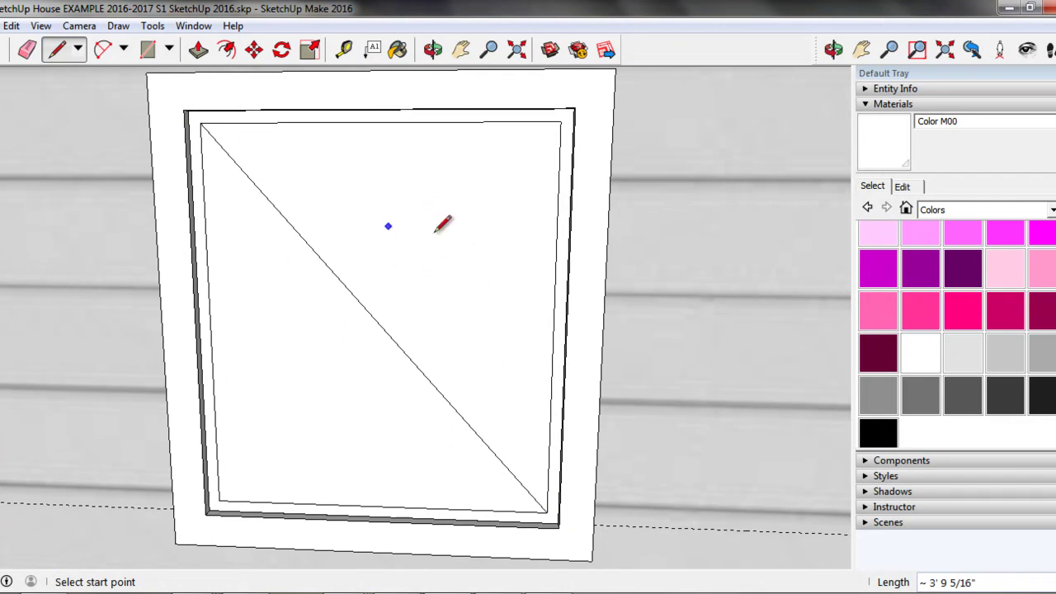
# Orbit around the window and over the wall to inspect the new pane face
pyautogui.scroll(-1, 527, 168)
pyautogui.scroll(-2, 528, 167)
pyautogui.scroll(-1, 528, 168)
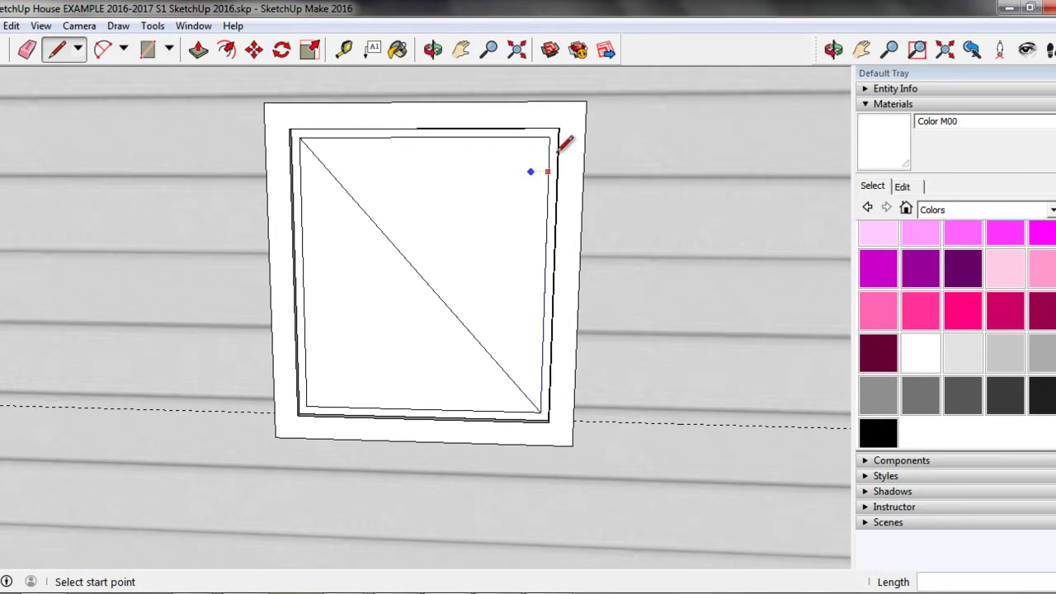
pyautogui.moveTo(564, 147); pyautogui.dragTo(475, 335, button='middle')
pyautogui.scroll(-2, 366, 283)
pyautogui.moveTo(365, 283)
pyautogui.mouseDown(button='middle')
pyautogui.moveTo(431, 319)
pyautogui.moveTo(531, 156)
pyautogui.mouseUp(button='middle')
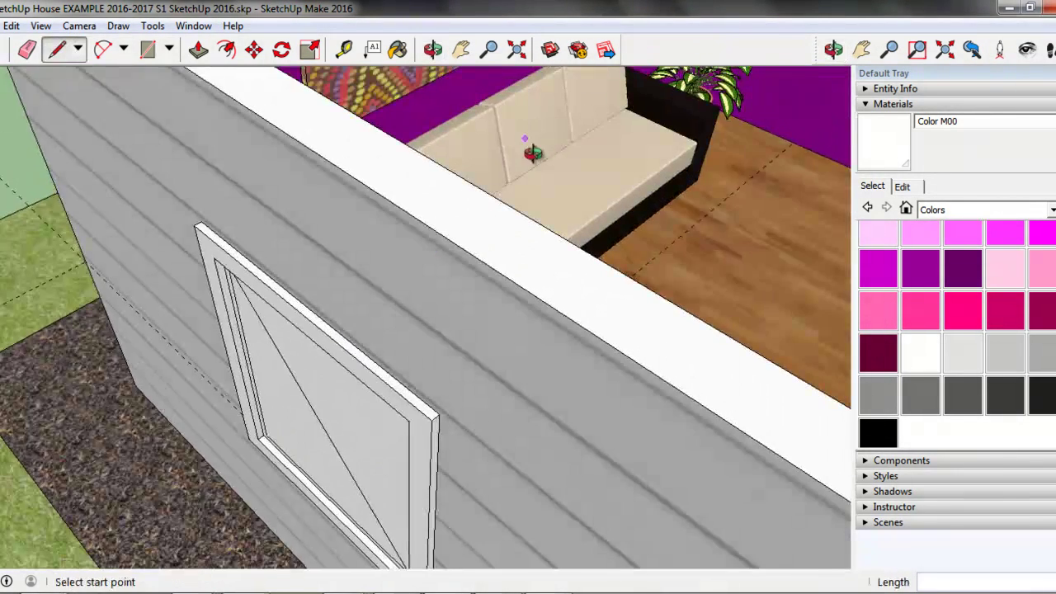
pyautogui.scroll(4, 531, 156)
pyautogui.moveTo(355, 264); pyautogui.dragTo(115, 248, button='middle')
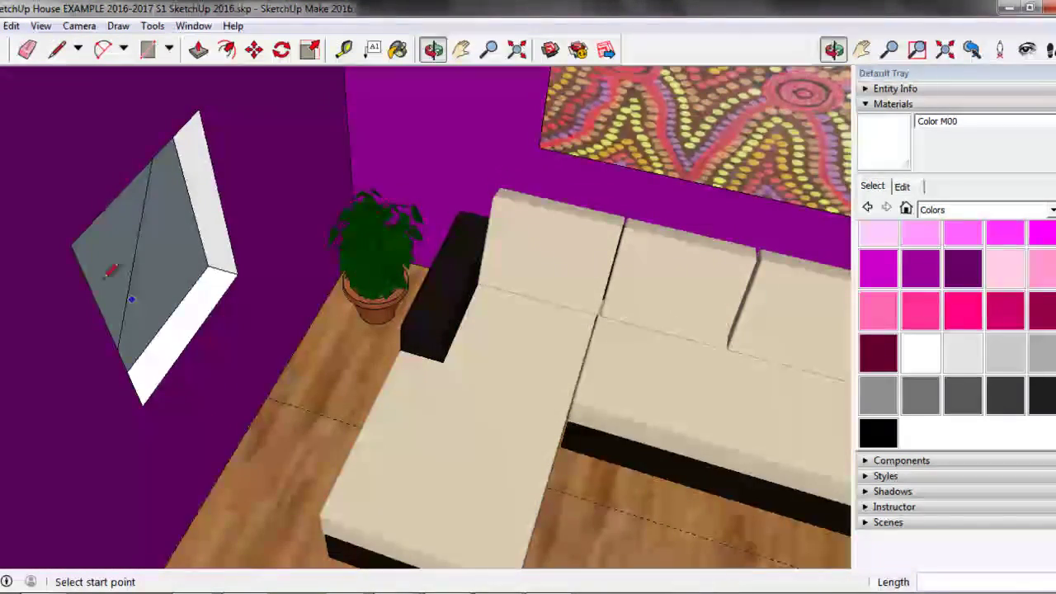
pyautogui.moveTo(208, 233)
pyautogui.mouseDown(button='middle')
pyautogui.moveTo(106, 169)
pyautogui.moveTo(113, 283)
pyautogui.moveTo(276, 235)
pyautogui.moveTo(389, 319)
pyautogui.moveTo(413, 354)
pyautogui.moveTo(443, 288)
pyautogui.moveTo(329, 109)
pyautogui.mouseUp(button='middle')
pyautogui.scroll(2, 456, 287)
pyautogui.scroll(3, 456, 287)
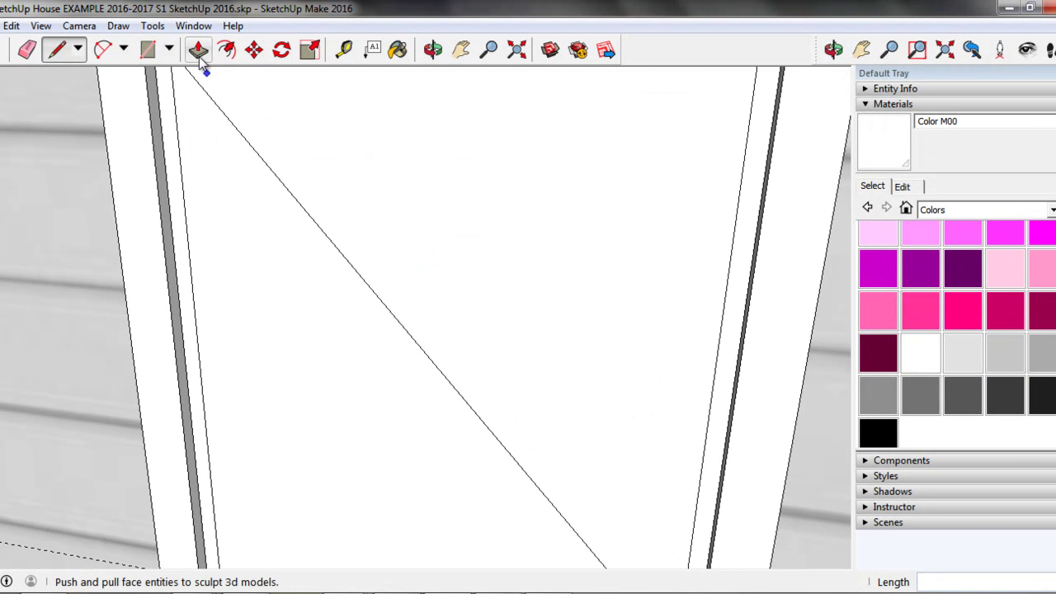
# Erase the diagonal line so the window pane becomes one clean face
pyautogui.click(28, 51)
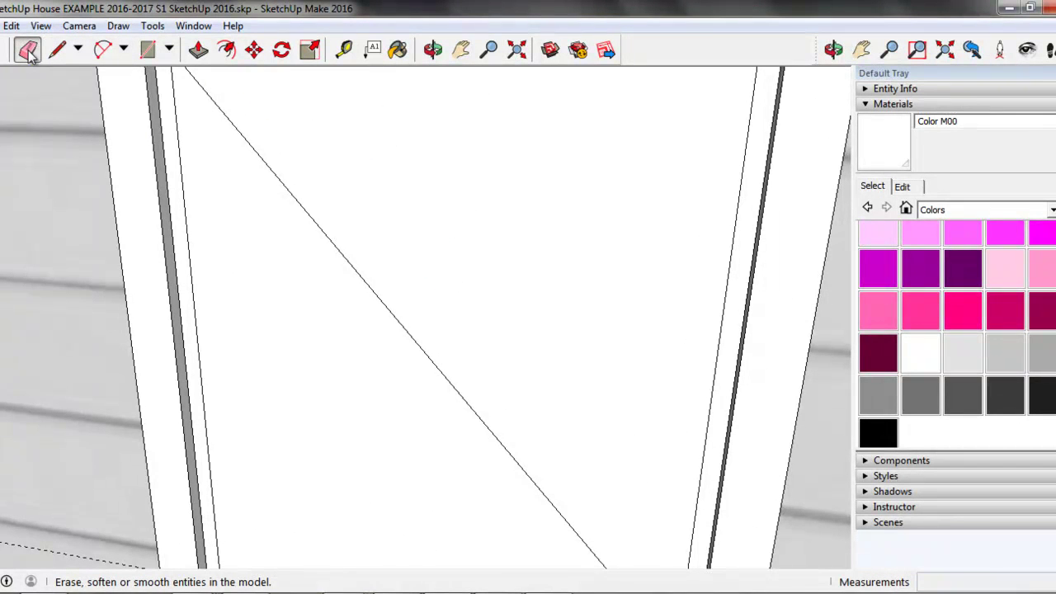
pyautogui.click(334, 231)
pyautogui.scroll(-1, 346, 206)
pyautogui.scroll(-2, 346, 207)
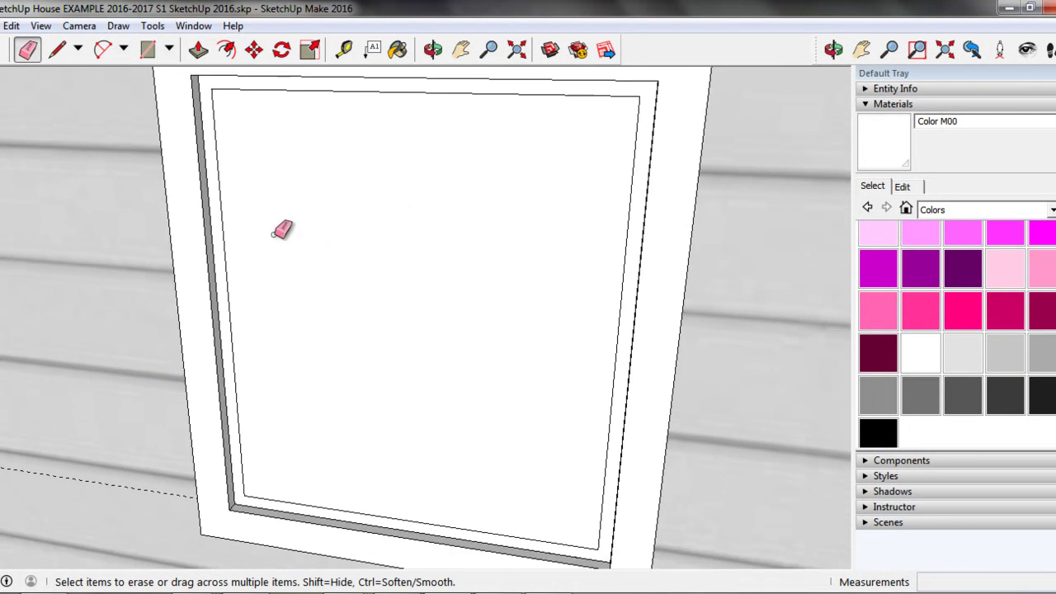
pyautogui.moveTo(280, 229)
pyautogui.mouseDown(button='middle')
pyautogui.moveTo(331, 244)
pyautogui.moveTo(329, 272)
pyautogui.mouseUp(button='middle')
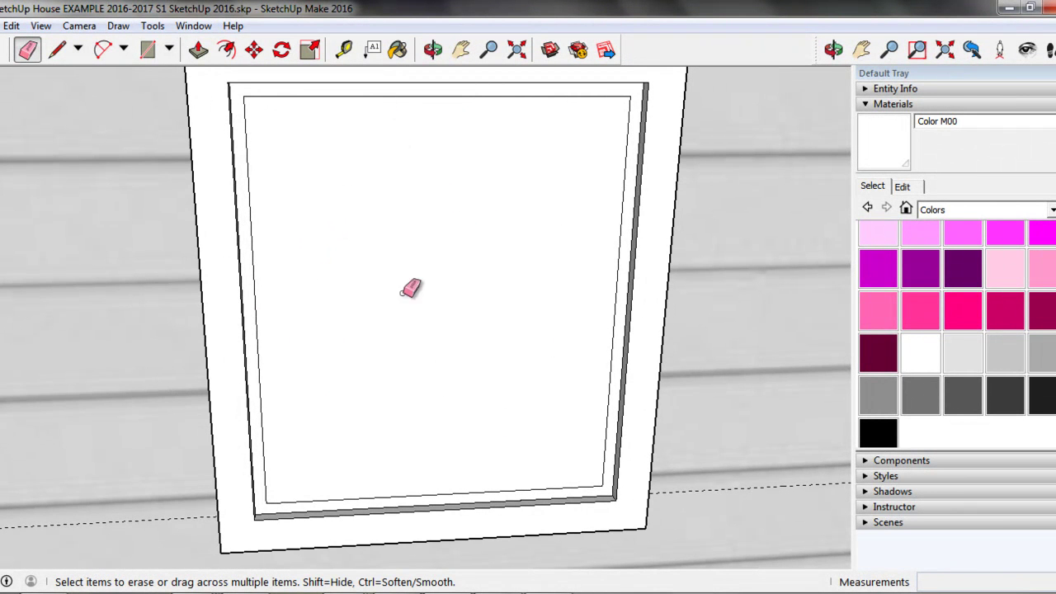
pyautogui.click(966, 211)
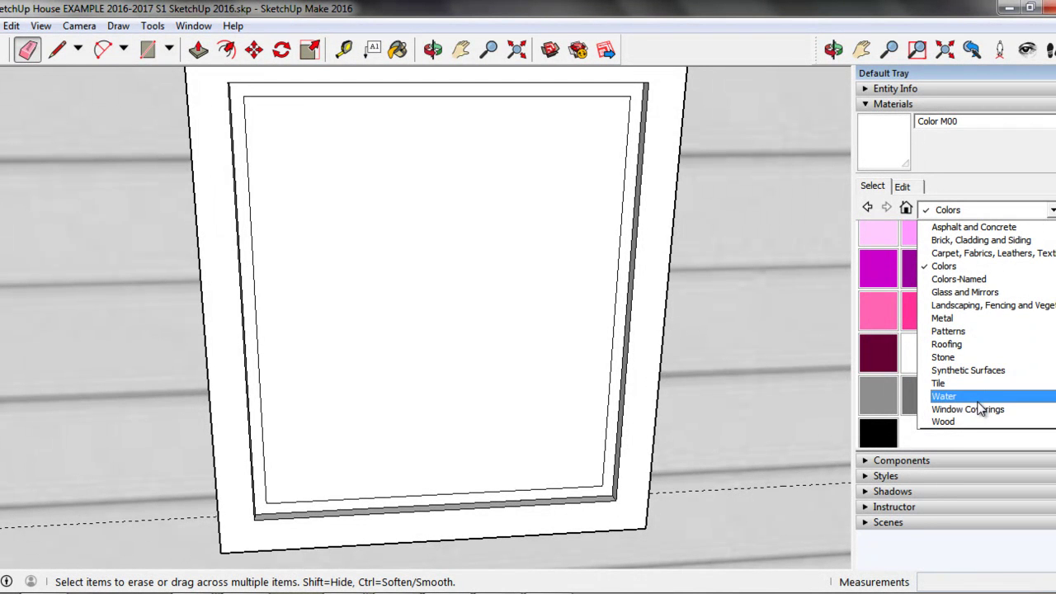
# Paint the pane with Translucent Glass Sky Reflection from the Glass and Mirrors collection
pyautogui.click(982, 293)
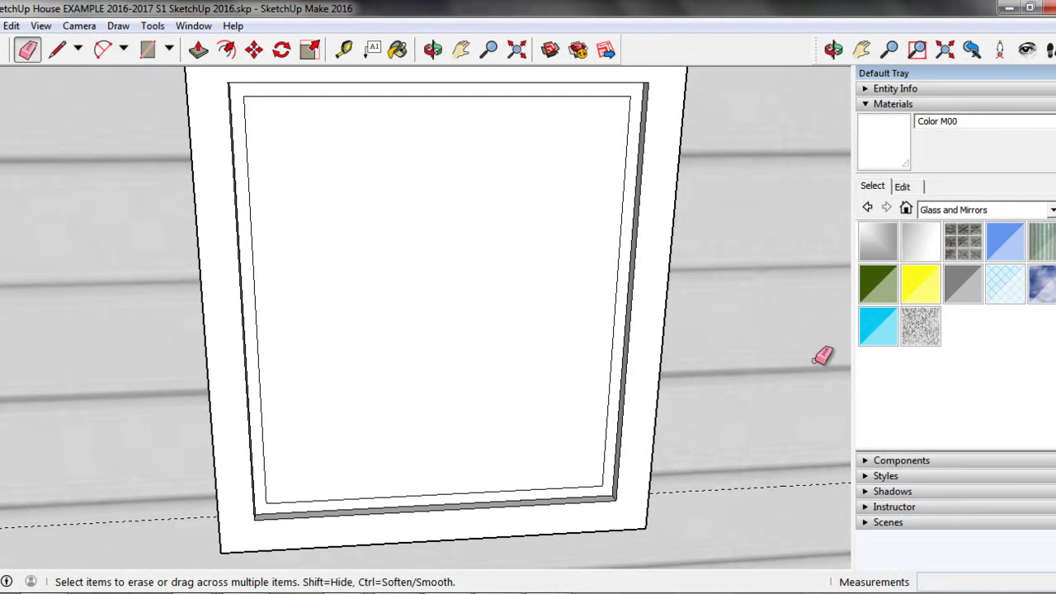
pyautogui.click(1041, 286)
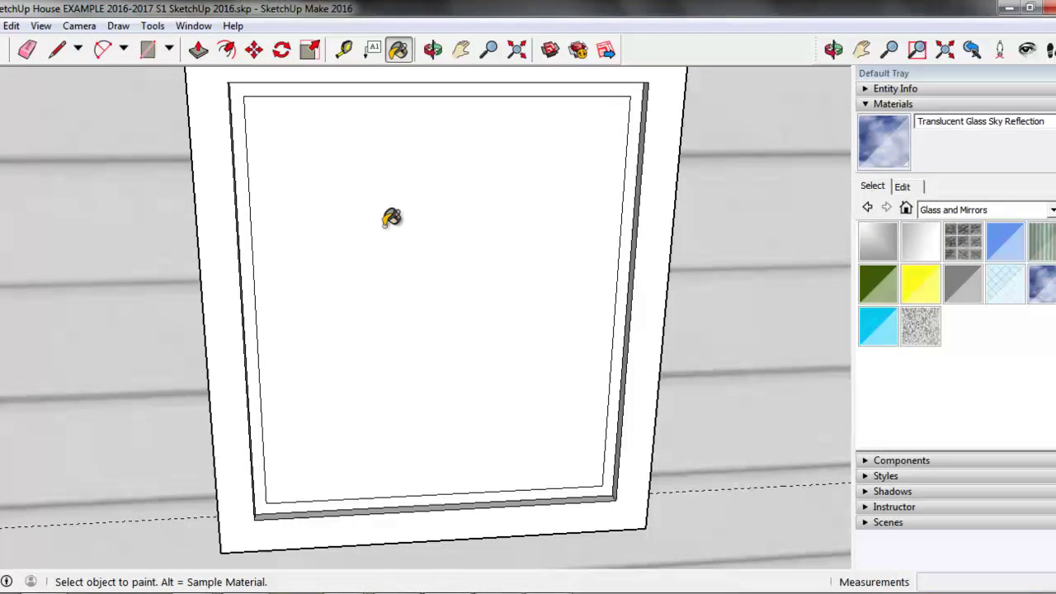
pyautogui.click(453, 343)
pyautogui.scroll(-2, 501, 260)
pyautogui.scroll(-2, 564, 231)
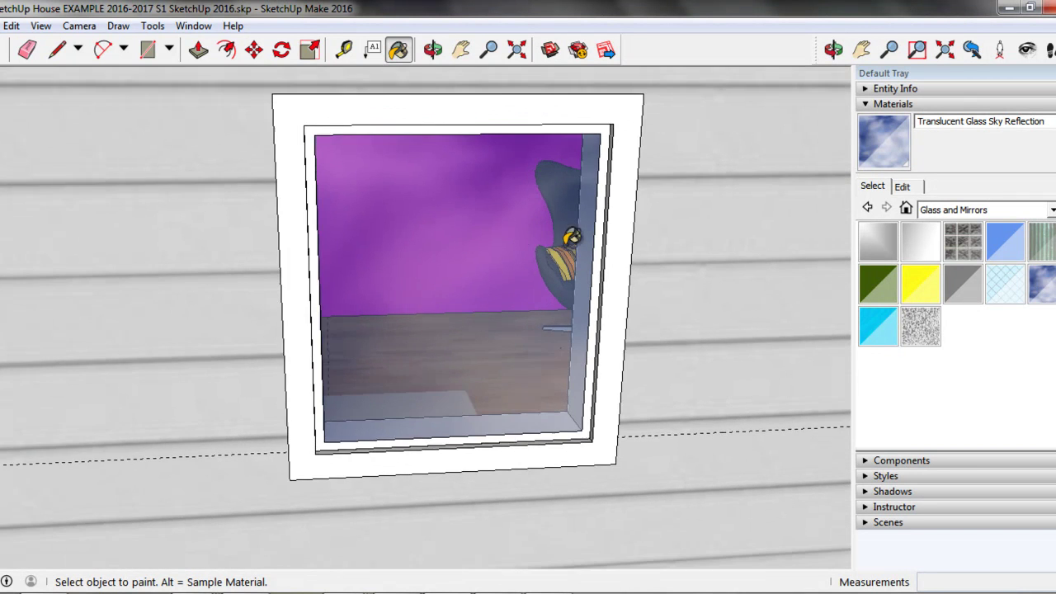
pyautogui.moveTo(563, 231)
pyautogui.mouseDown(button='middle')
pyautogui.moveTo(618, 236)
pyautogui.moveTo(502, 189)
pyautogui.moveTo(426, 191)
pyautogui.moveTo(361, 243)
pyautogui.mouseUp(button='middle')
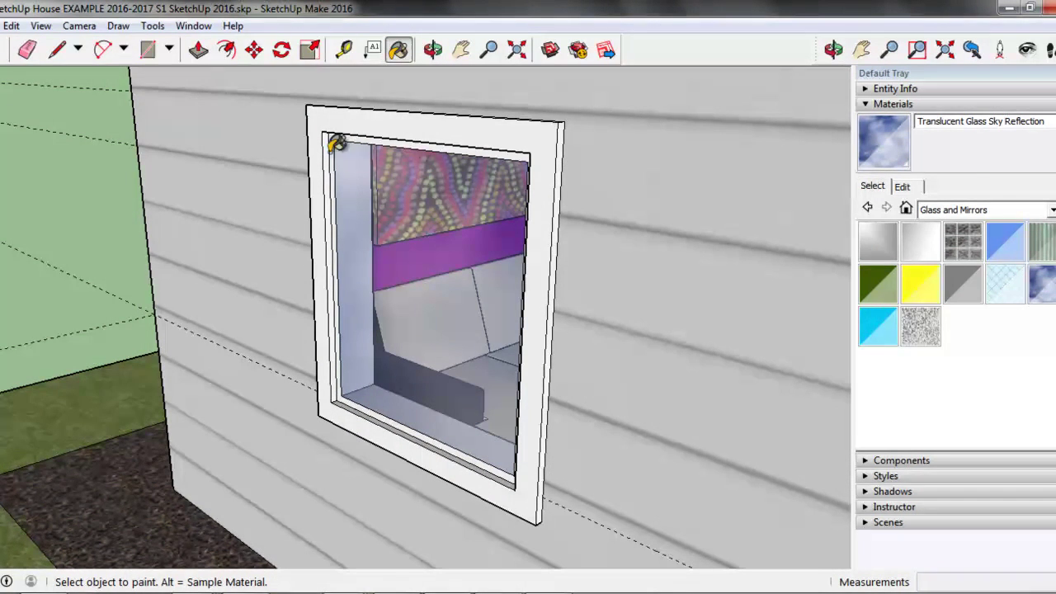
# Orbit from a side view back to a frontal view of the glazed door wall
pyautogui.moveTo(437, 442)
pyautogui.mouseDown(button='middle')
pyautogui.moveTo(389, 322)
pyautogui.moveTo(410, 322)
pyautogui.moveTo(308, 371)
pyautogui.mouseUp(button='middle')
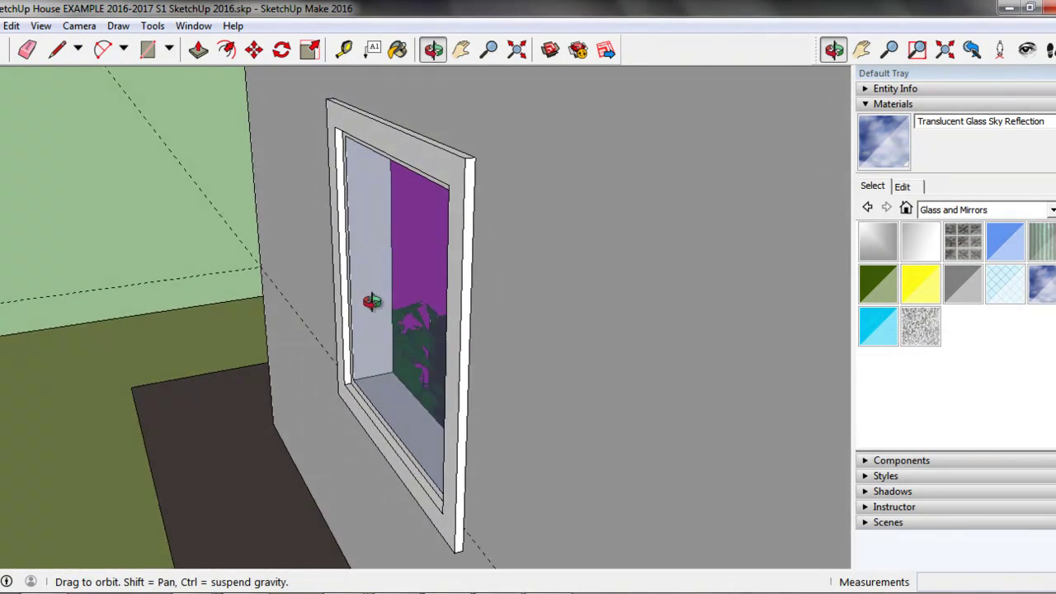
pyautogui.moveTo(379, 295)
pyautogui.mouseDown(button='middle')
pyautogui.moveTo(438, 311)
pyautogui.moveTo(483, 283)
pyautogui.moveTo(502, 306)
pyautogui.moveTo(691, 234)
pyautogui.mouseUp(button='middle')
pyautogui.scroll(-2, 632, 217)
pyautogui.moveTo(608, 189)
pyautogui.keyDown('shift'); pyautogui.mouseDown(button='middle')
pyautogui.moveTo(449, 217)
pyautogui.moveTo(677, 176)
pyautogui.mouseUp(button='middle'); pyautogui.keyUp('shift')
pyautogui.press('b')
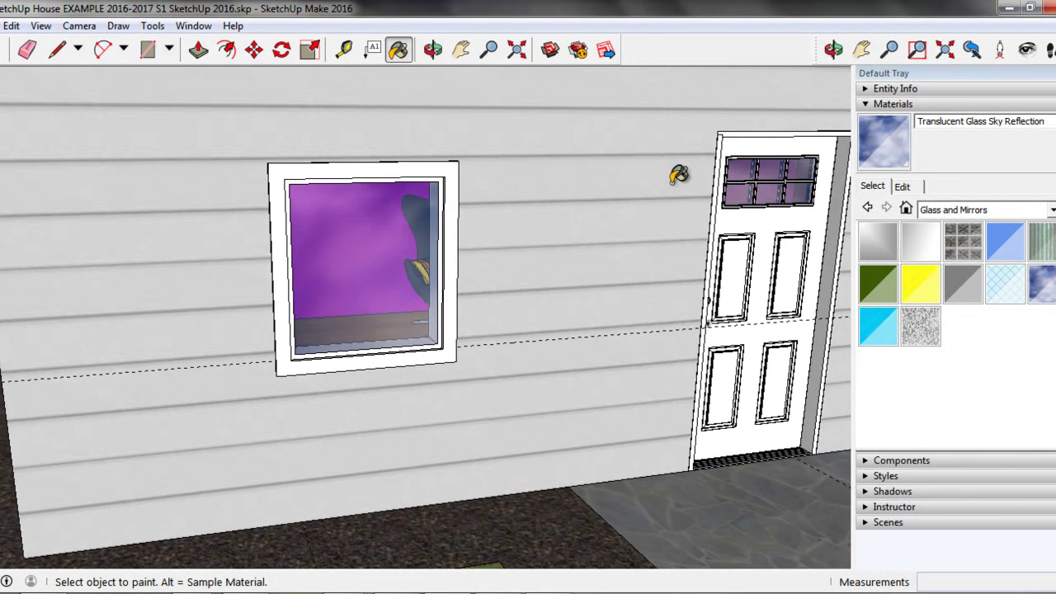
pyautogui.scroll(-2, 672, 198)
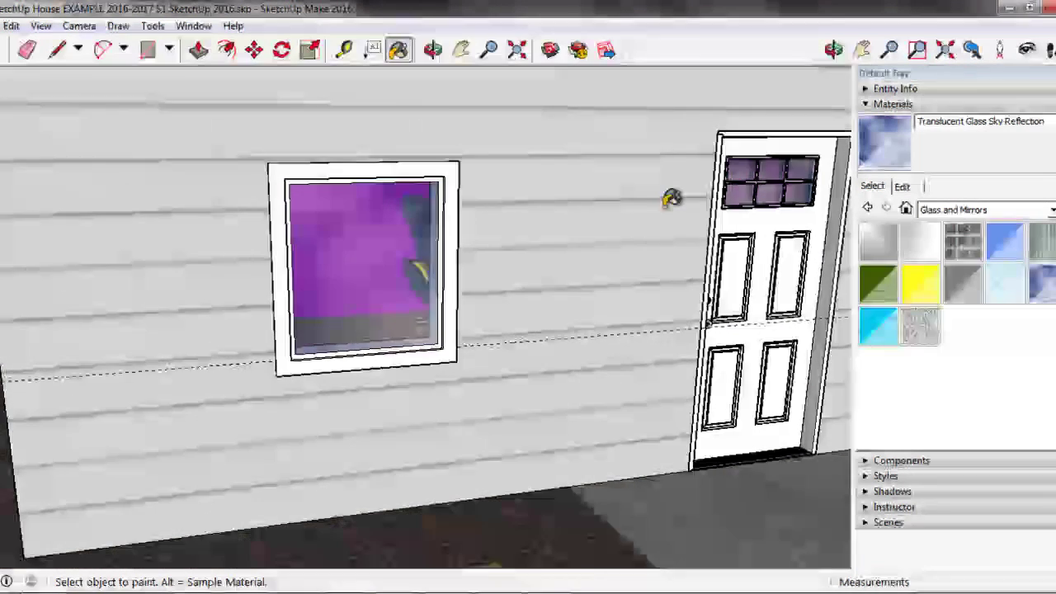
pyautogui.scroll(-3, 660, 198)
pyautogui.moveTo(660, 198)
pyautogui.mouseDown(button='middle')
pyautogui.moveTo(505, 237)
pyautogui.moveTo(630, 206)
pyautogui.mouseUp(button='middle')
pyautogui.moveTo(707, 196); pyautogui.dragTo(583, 195, button='middle')
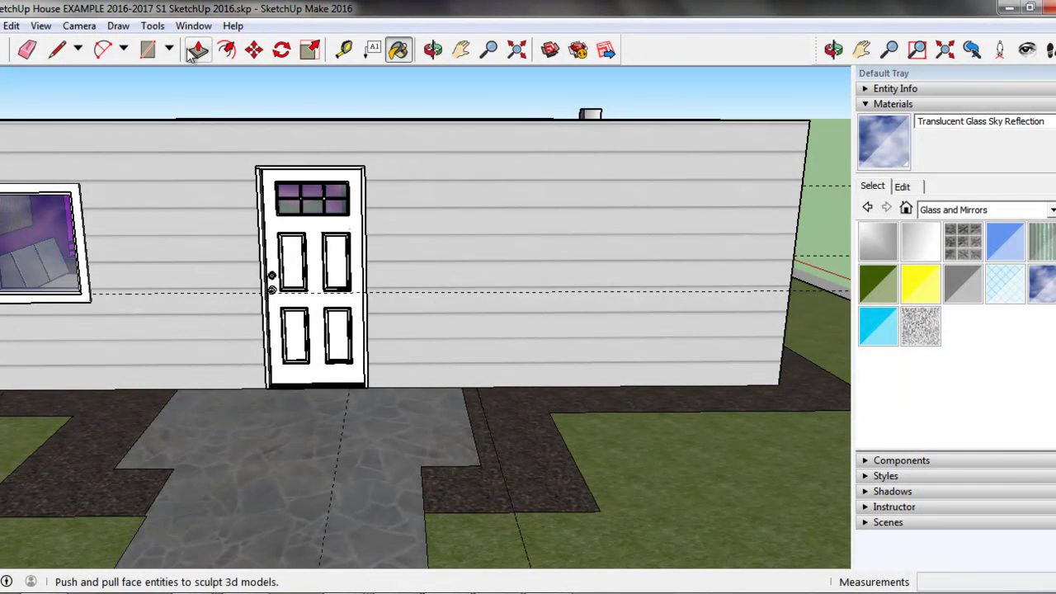
# Draw a 32 by 36 rectangle on the siding right of the door
pyautogui.click(138, 55)
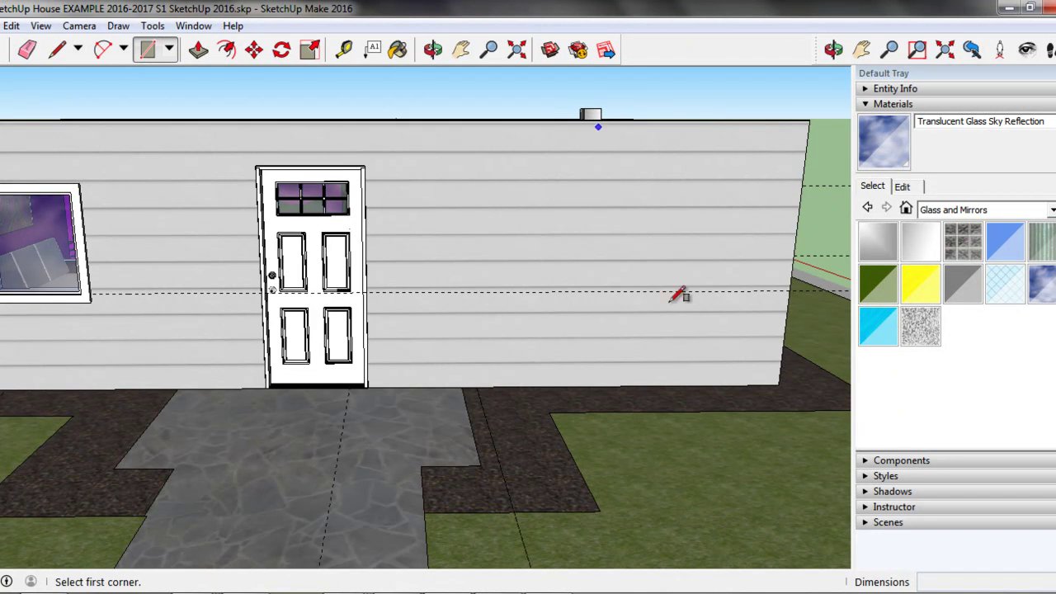
pyautogui.scroll(3, 660, 289)
pyautogui.moveTo(545, 249); pyautogui.dragTo(534, 299, button='middle')
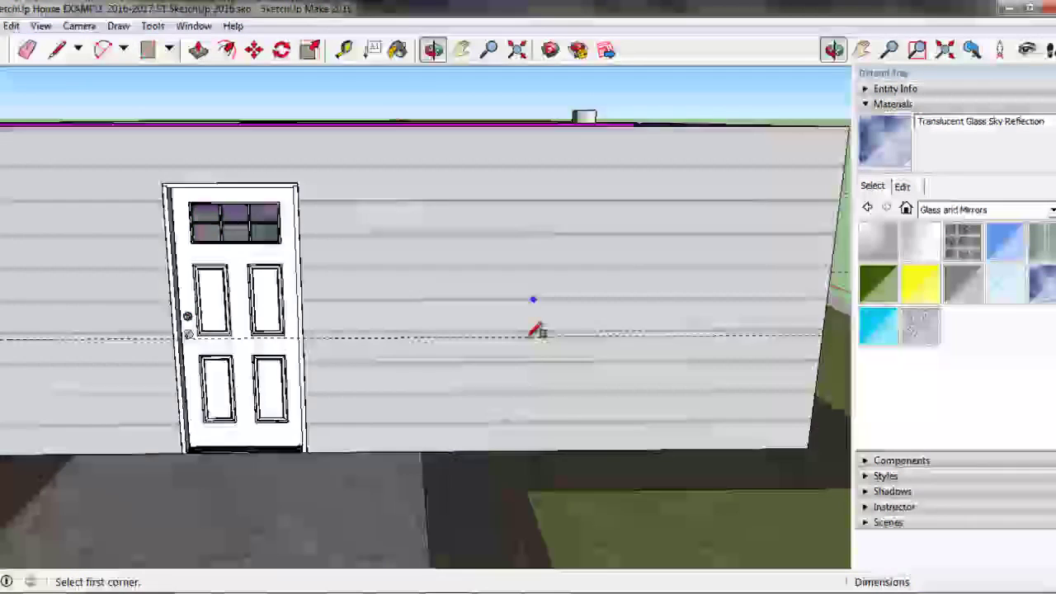
pyautogui.scroll(1, 570, 322)
pyautogui.click(544, 335)
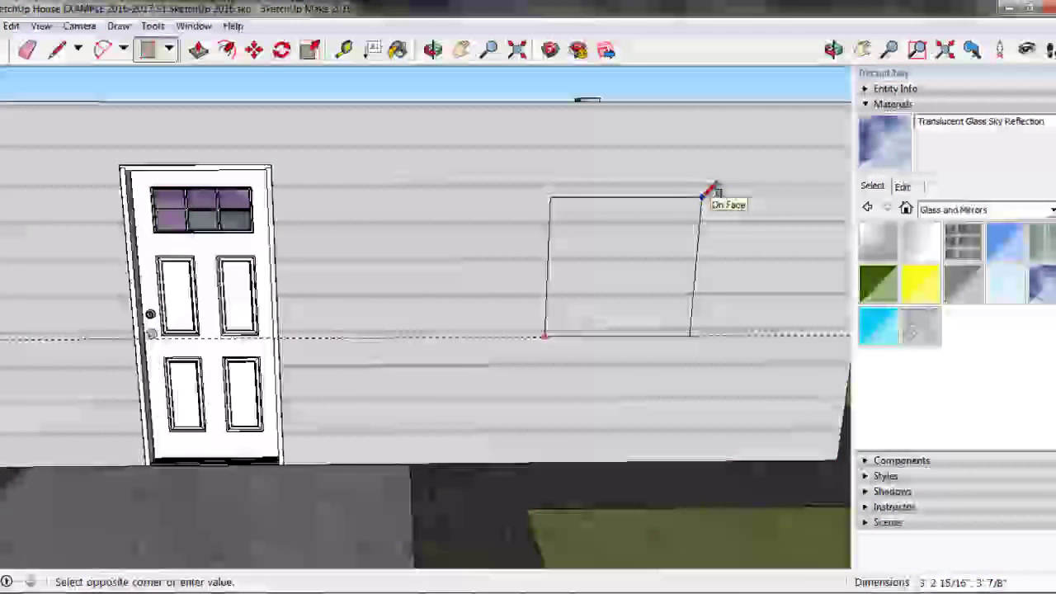
pyautogui.write('32,')
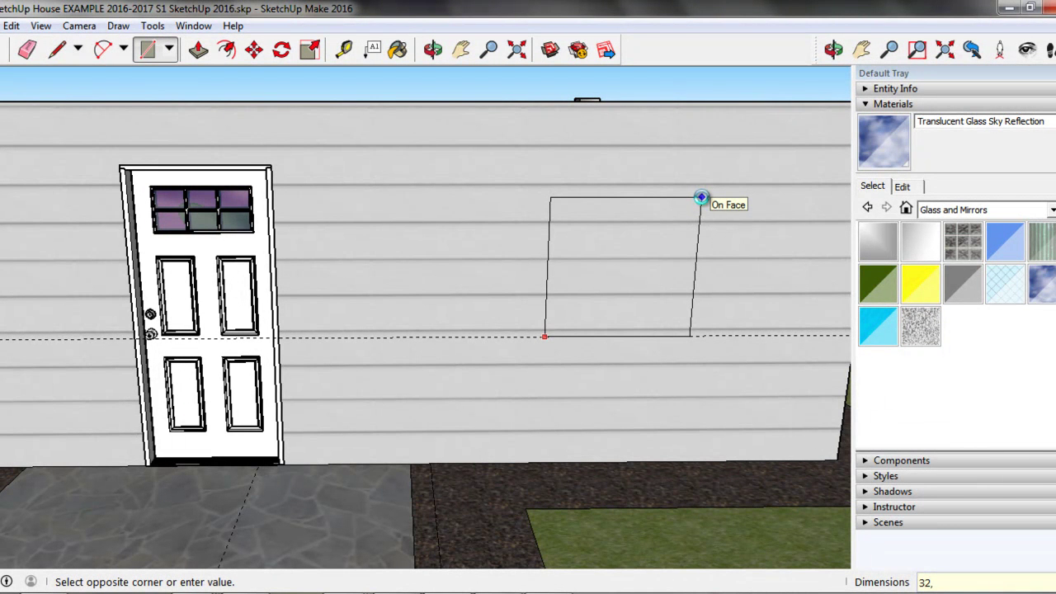
pyautogui.write('36')
pyautogui.press('Return')
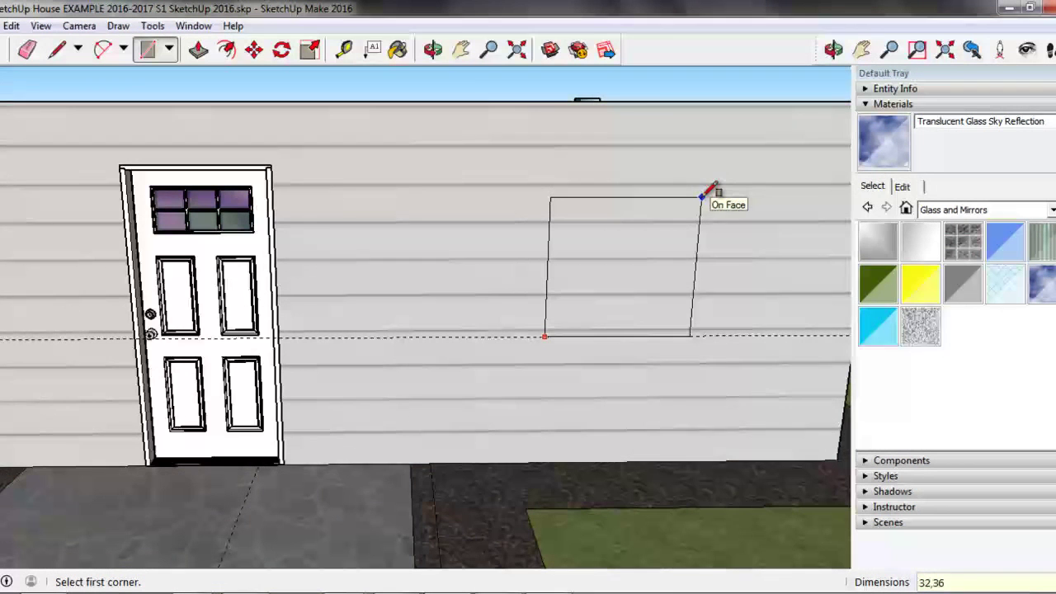
pyautogui.scroll(1, 615, 252)
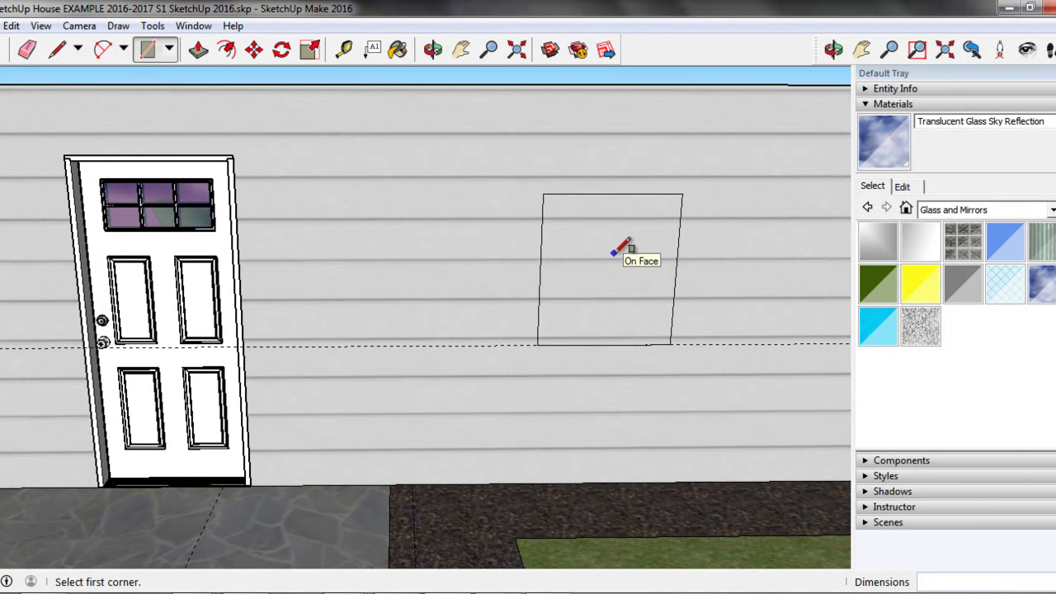
pyautogui.scroll(2, 615, 253)
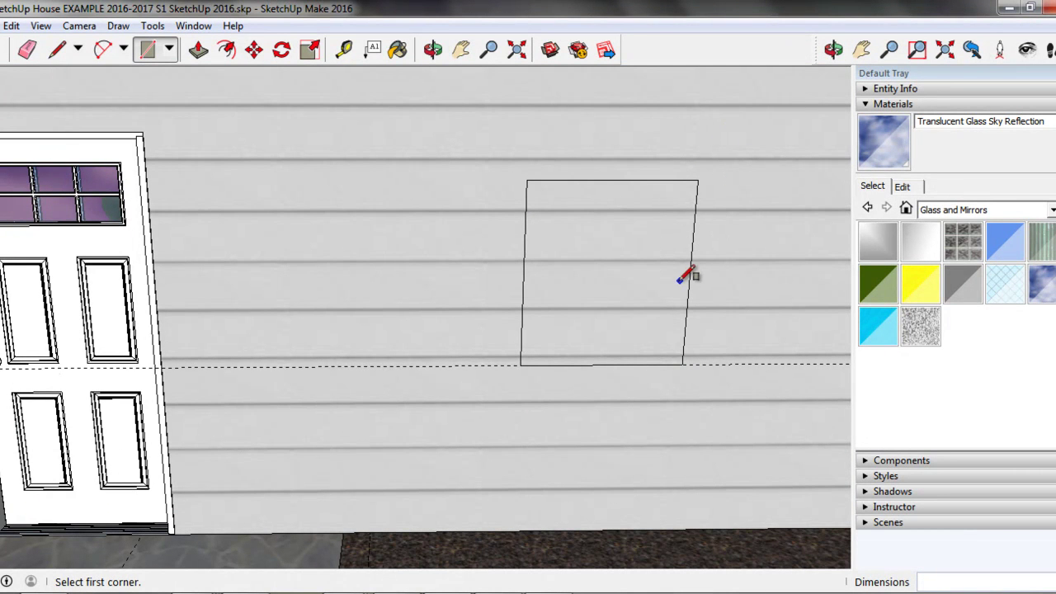
# Offset the new window outline outward for trim and inward 1 unit for an inset border
pyautogui.click(226, 50)
pyautogui.scroll(1, 554, 248)
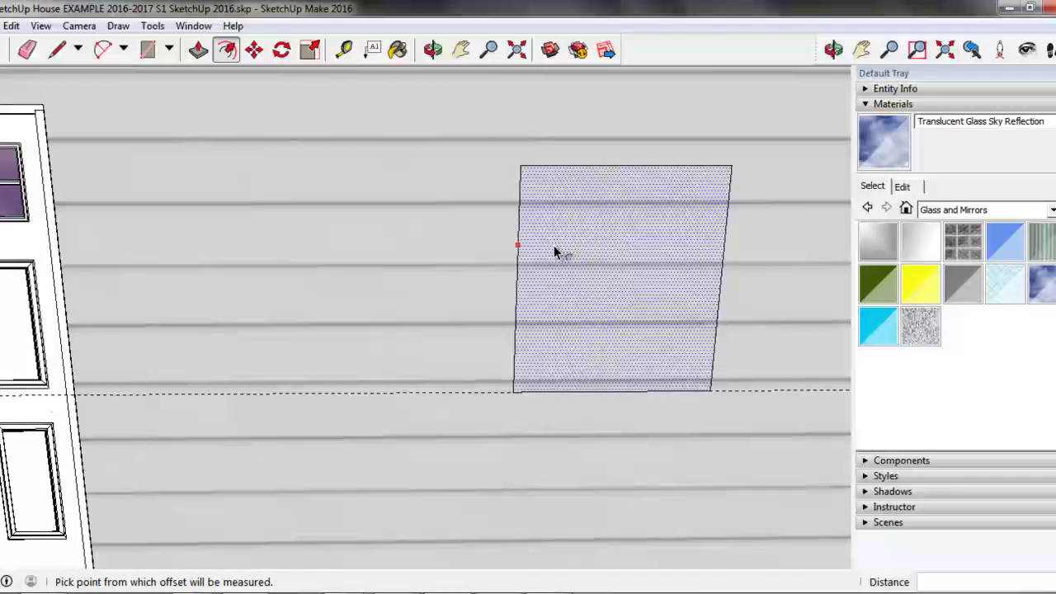
pyautogui.click(517, 247)
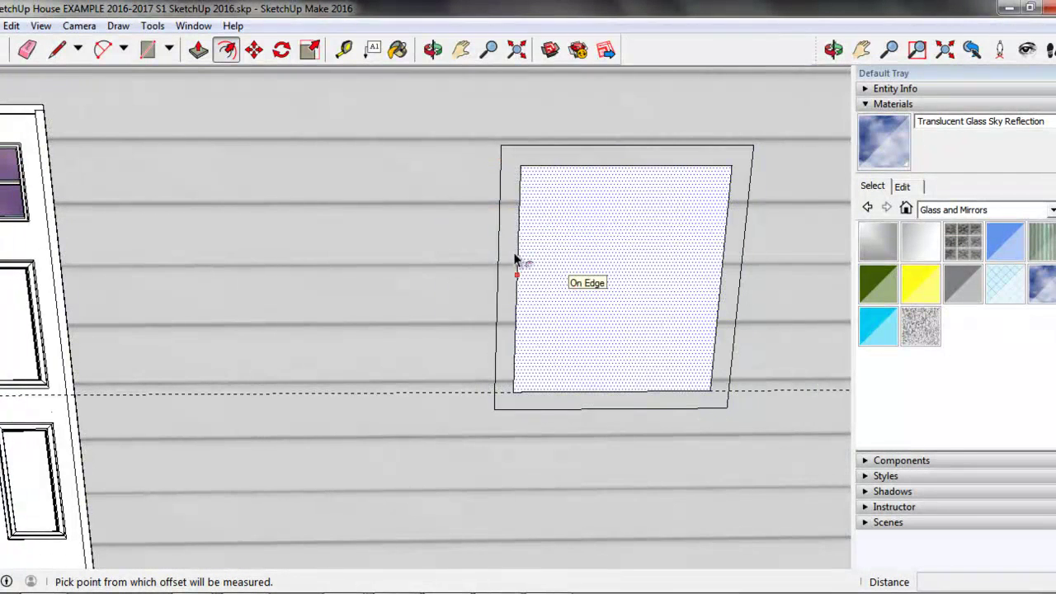
pyautogui.click(537, 241)
pyautogui.write('1')
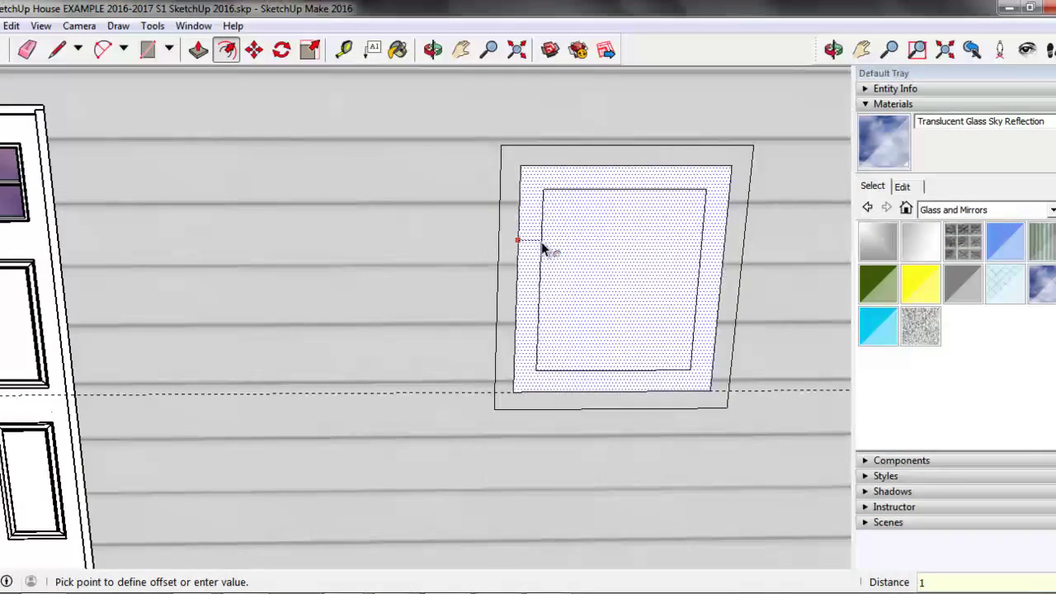
pyautogui.press('Return')
pyautogui.scroll(3, 542, 239)
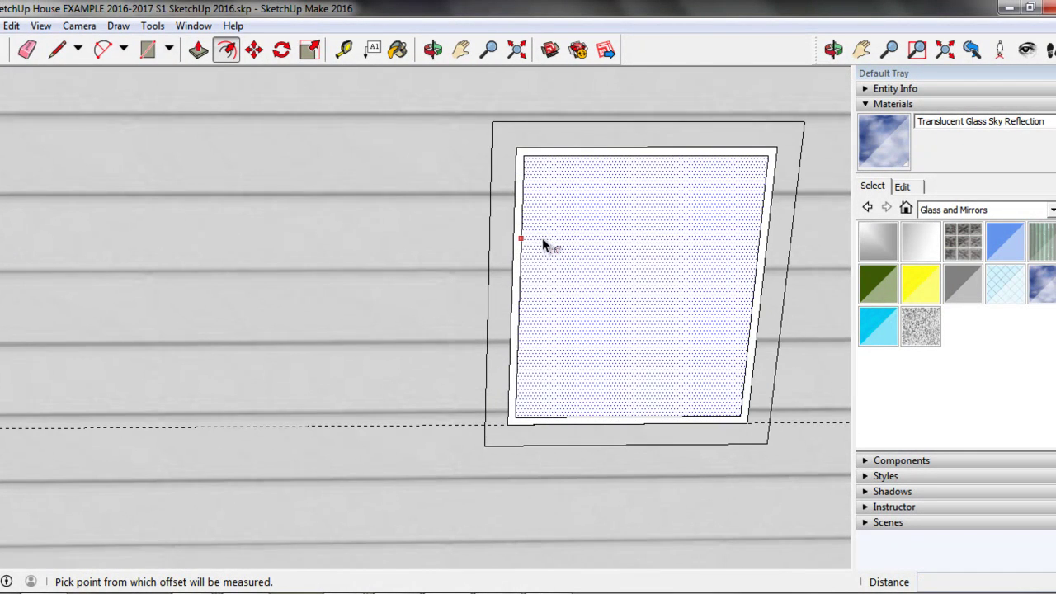
pyautogui.moveTo(733, 180); pyautogui.dragTo(575, 146, button='middle')
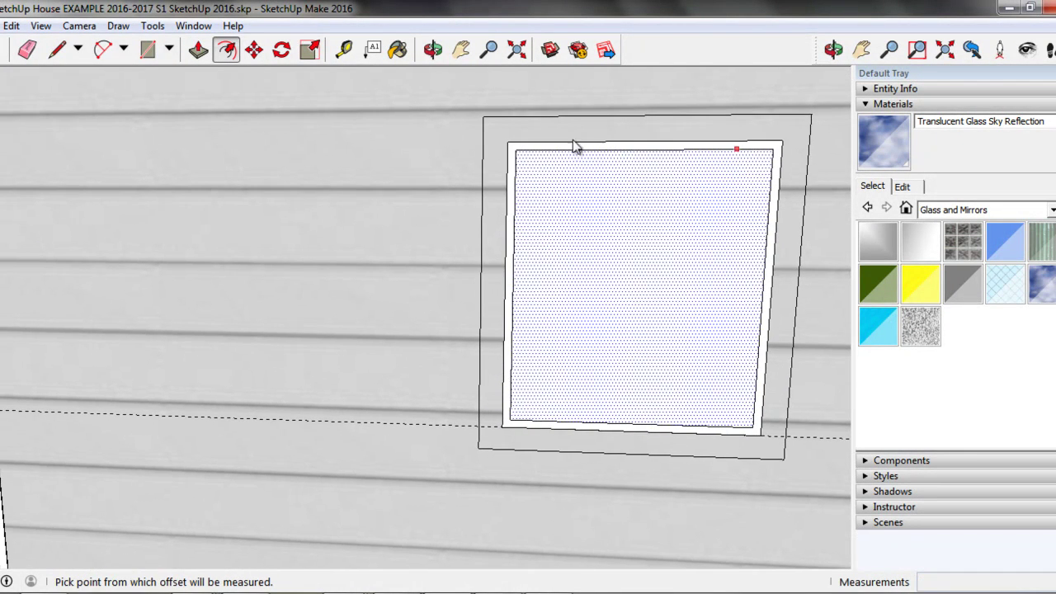
# Paint the second window's outer trim band white from the Colors collection
pyautogui.click(408, 49)
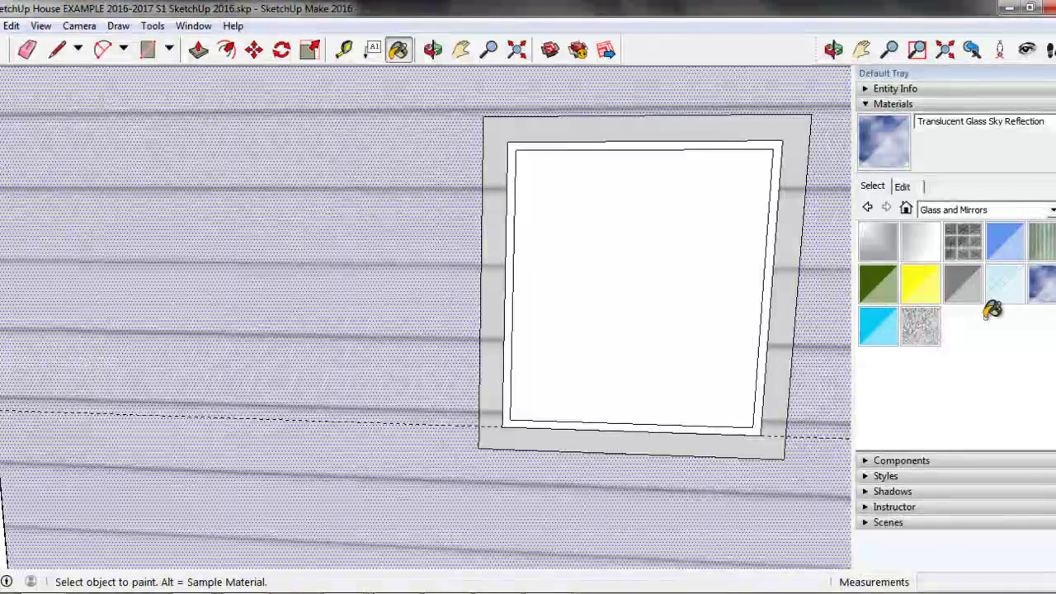
pyautogui.click(1036, 211)
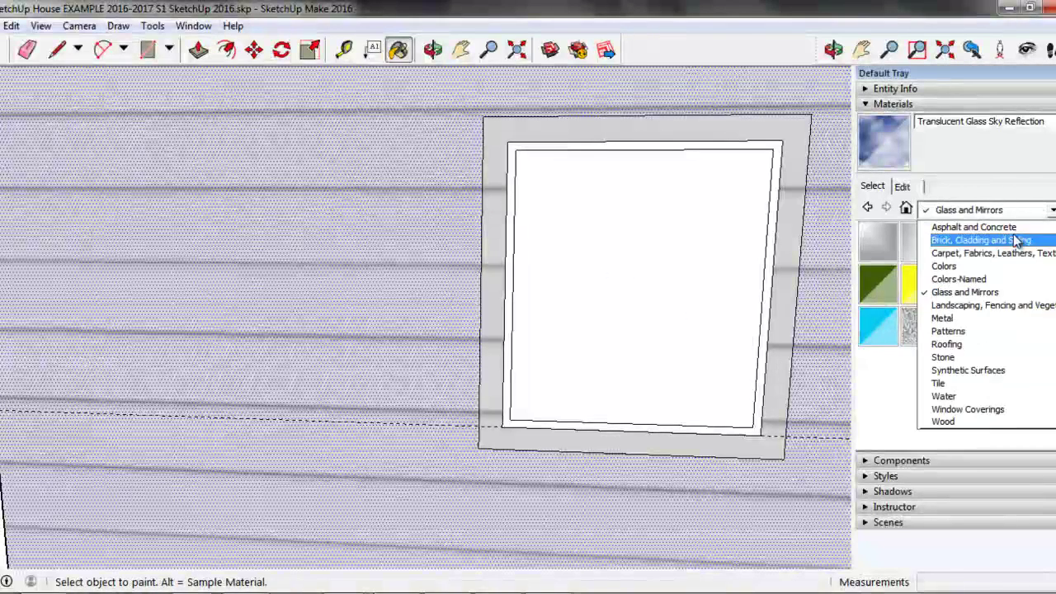
pyautogui.click(946, 271)
pyautogui.scroll(-5, 994, 326)
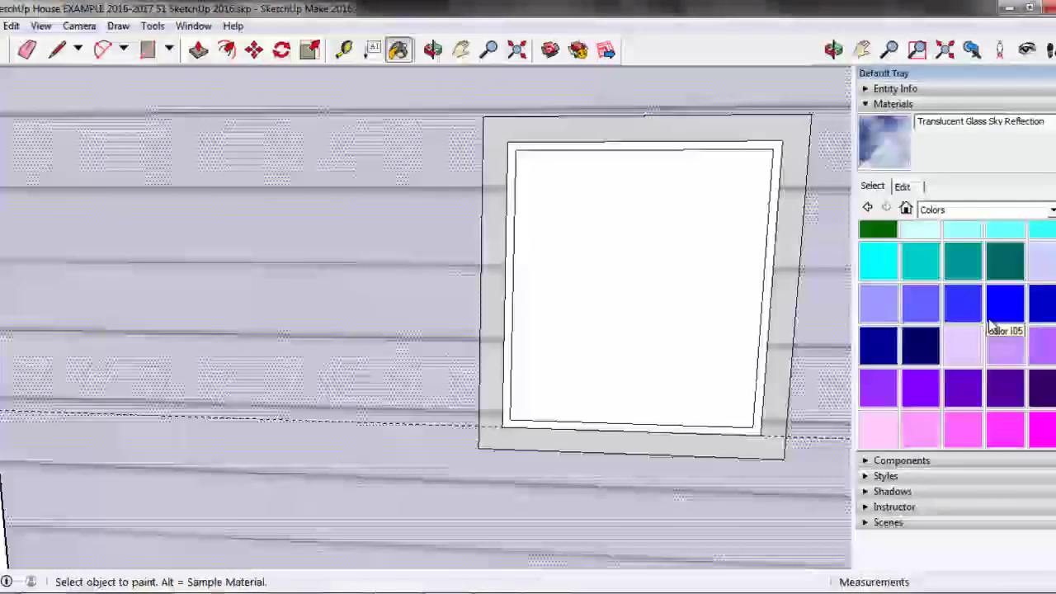
pyautogui.scroll(-5, 986, 343)
pyautogui.scroll(2, 982, 338)
pyautogui.click(923, 264)
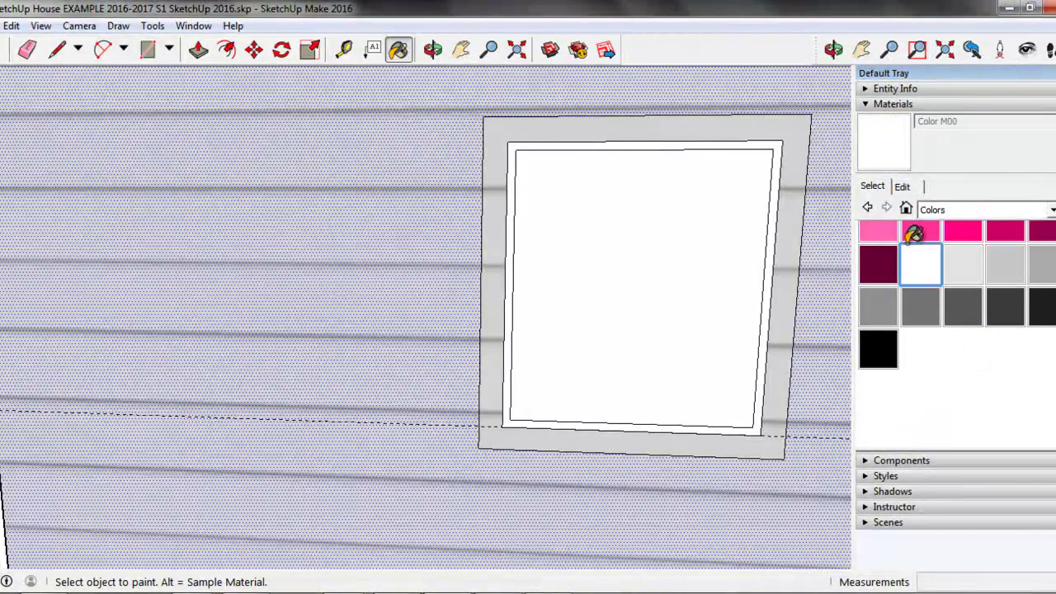
pyautogui.click(773, 133)
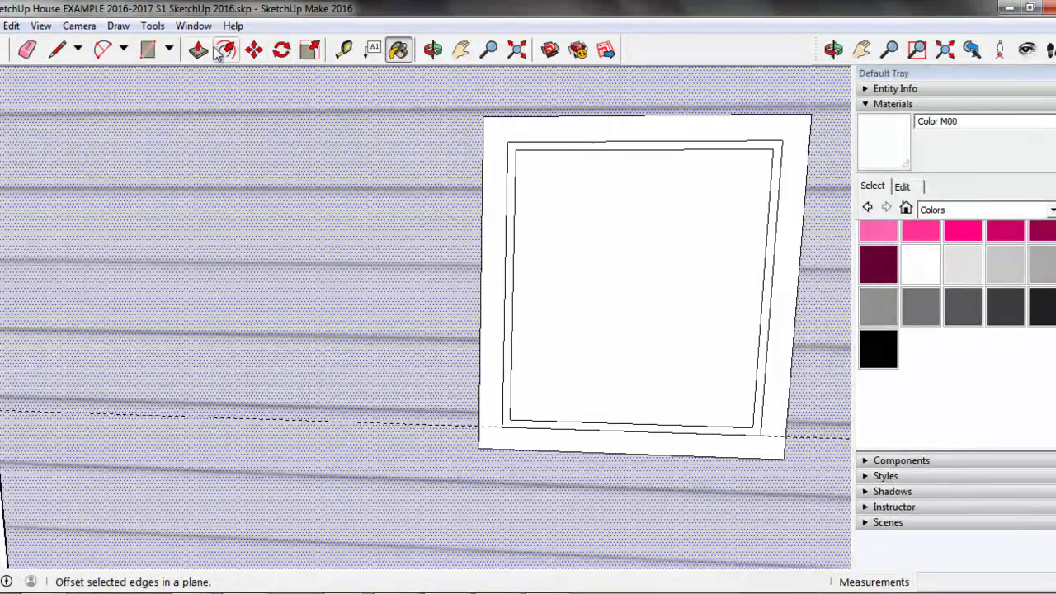
# Raise the outer and inner window trim bands off the siding with Push/Pull
pyautogui.moveTo(676, 223); pyautogui.dragTo(478, 338, button='middle')
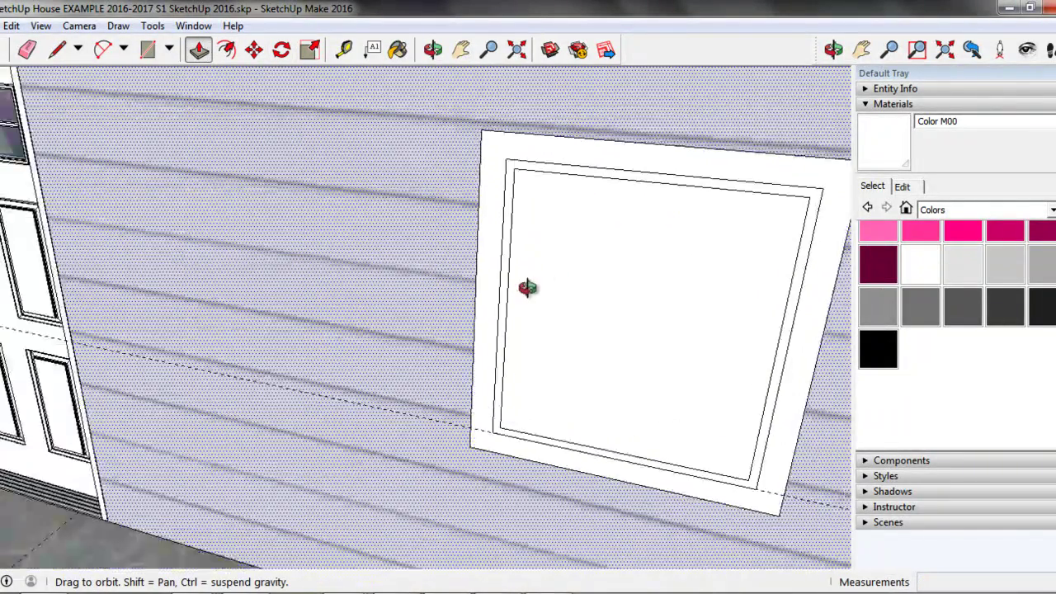
pyautogui.scroll(2, 619, 234)
pyautogui.scroll(1, 622, 236)
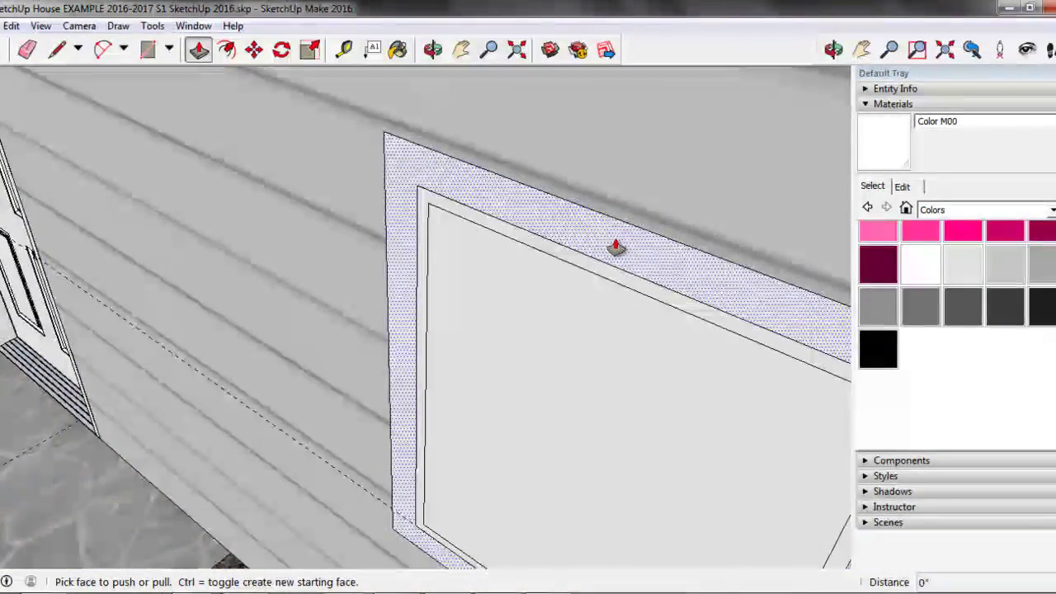
pyautogui.click(603, 245)
pyautogui.click(598, 258)
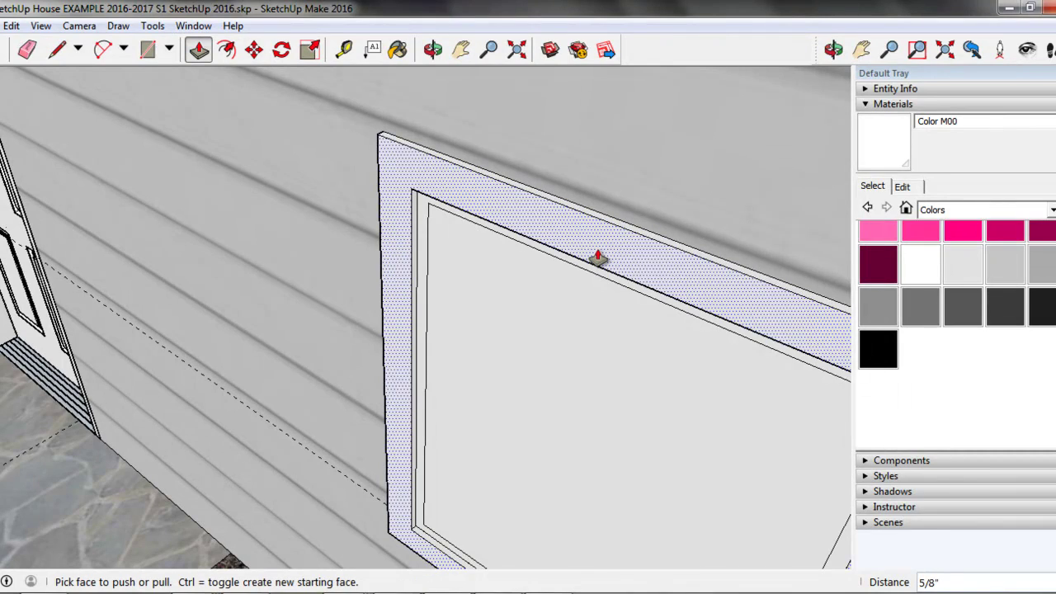
pyautogui.click(598, 257)
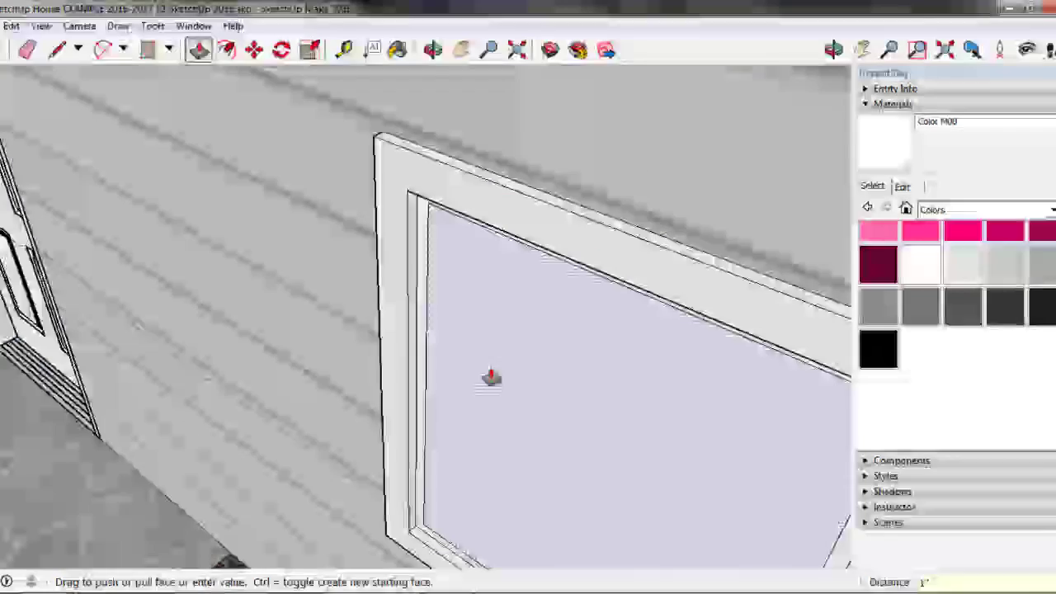
# Recess the window's inner face 6 inches, then push it through the wall
pyautogui.moveTo(490, 377)
pyautogui.mouseDown(button='middle')
pyautogui.moveTo(643, 306)
pyautogui.moveTo(396, 207)
pyautogui.moveTo(547, 272)
pyautogui.moveTo(604, 276)
pyautogui.moveTo(405, 245)
pyautogui.mouseUp(button='middle')
pyautogui.moveTo(698, 245)
pyautogui.mouseDown(button='middle')
pyautogui.moveTo(434, 224)
pyautogui.moveTo(349, 170)
pyautogui.mouseUp(button='middle')
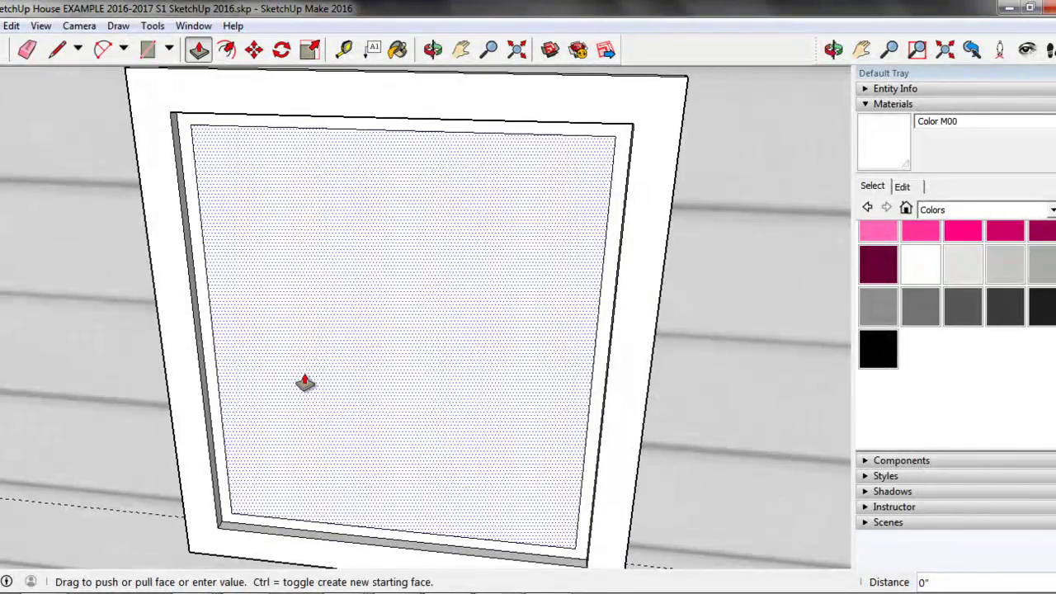
pyautogui.moveTo(305, 382); pyautogui.dragTo(332, 352)
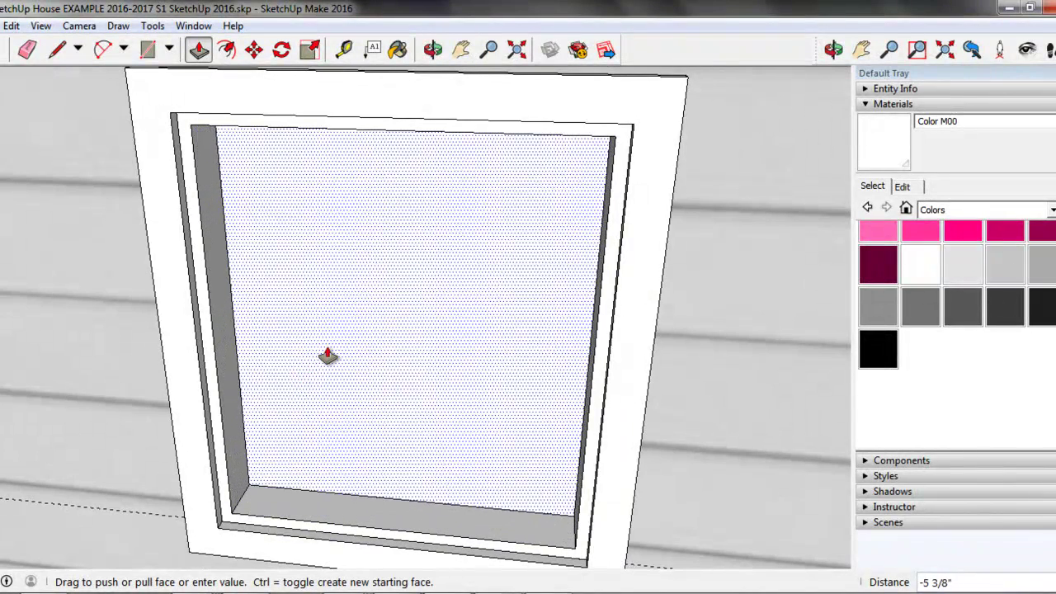
pyautogui.write('6')
pyautogui.press('Return')
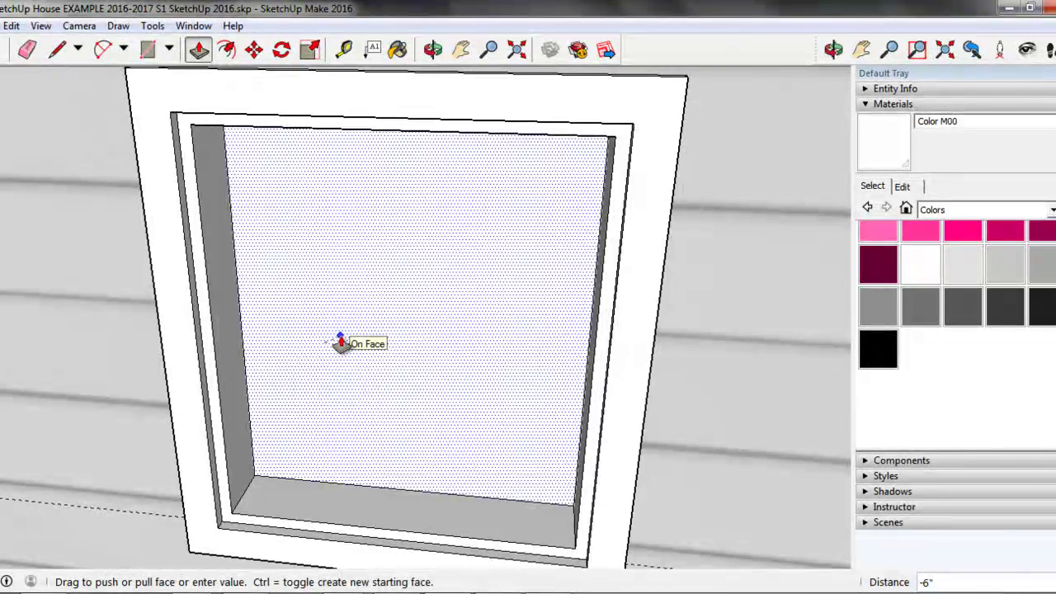
pyautogui.doubleClick(340, 343)
pyautogui.moveTo(396, 426)
pyautogui.mouseDown(button='middle')
pyautogui.moveTo(459, 384)
pyautogui.moveTo(365, 441)
pyautogui.mouseUp(button='middle')
pyautogui.scroll(-3, 346, 372)
# Draw a corner-to-corner diagonal across the opening to form a pane face
pyautogui.scroll(-3, 338, 313)
pyautogui.scroll(-2, 347, 291)
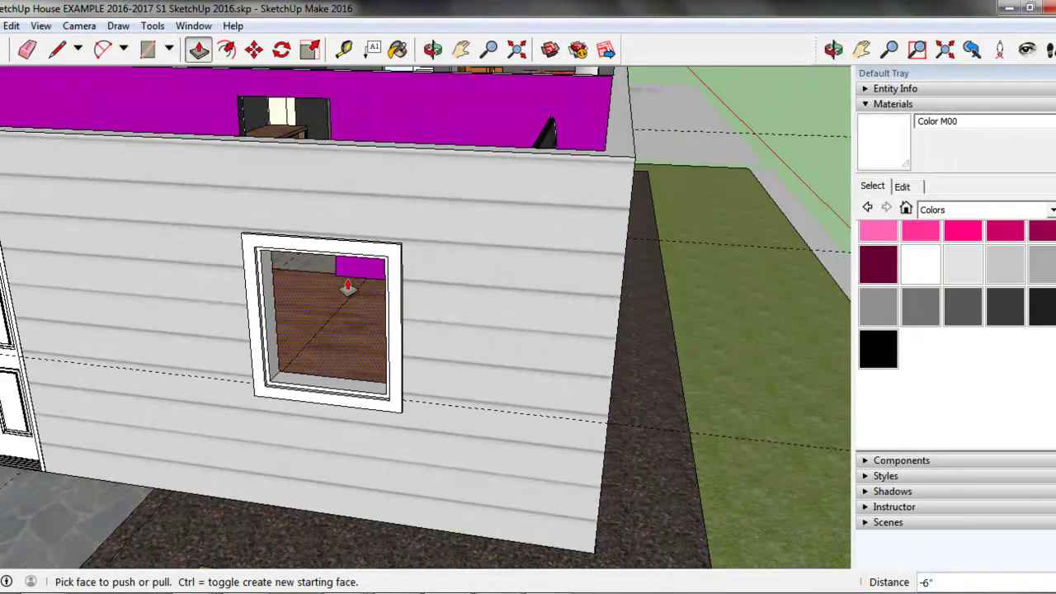
pyautogui.moveTo(348, 278); pyautogui.dragTo(366, 325, button='middle')
pyautogui.scroll(3, 436, 337)
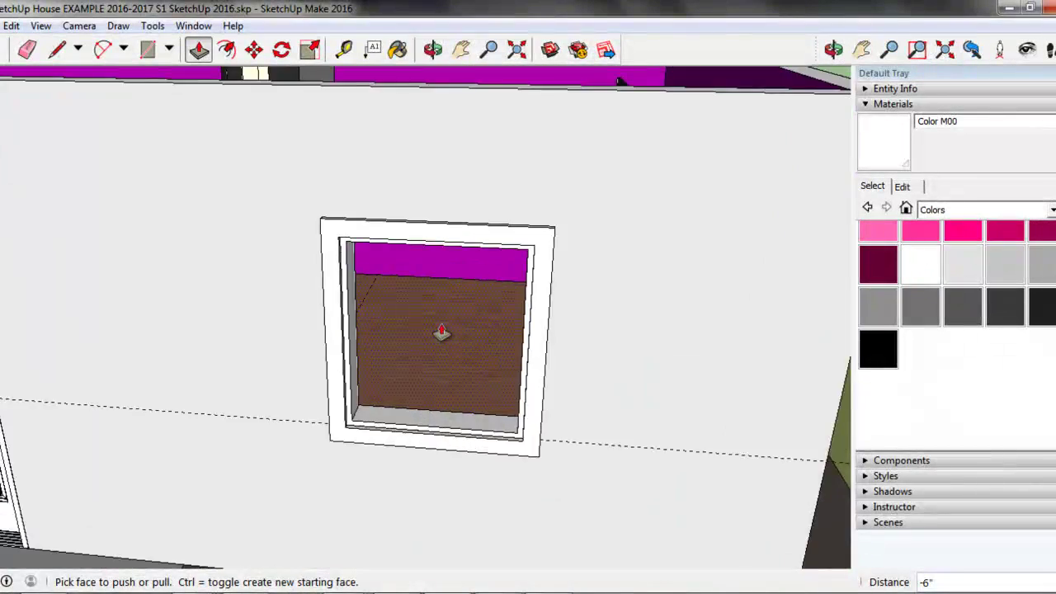
pyautogui.scroll(2, 445, 324)
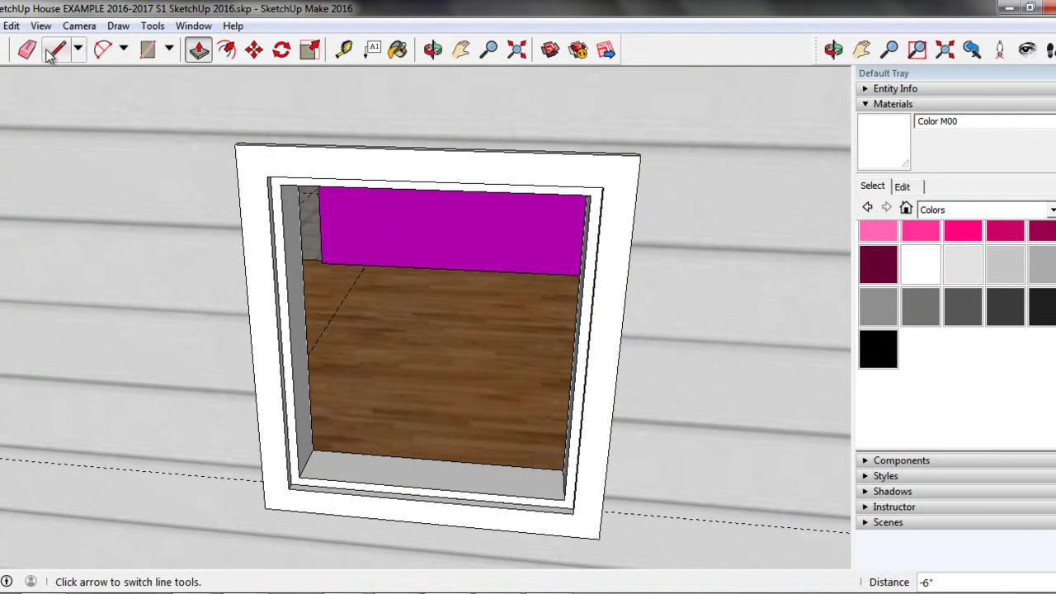
pyautogui.click(58, 51)
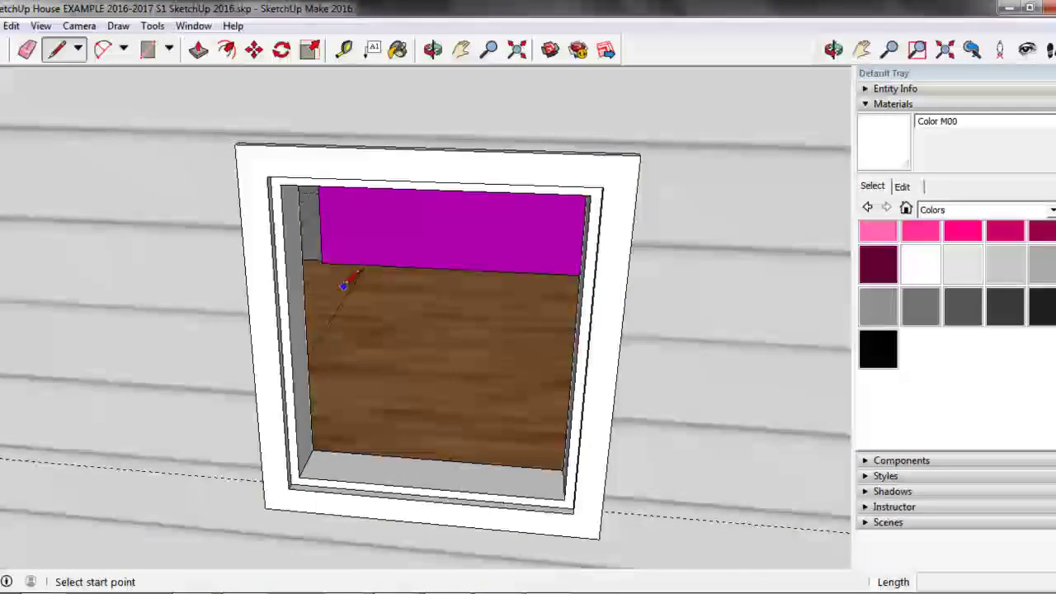
pyautogui.scroll(2, 347, 276)
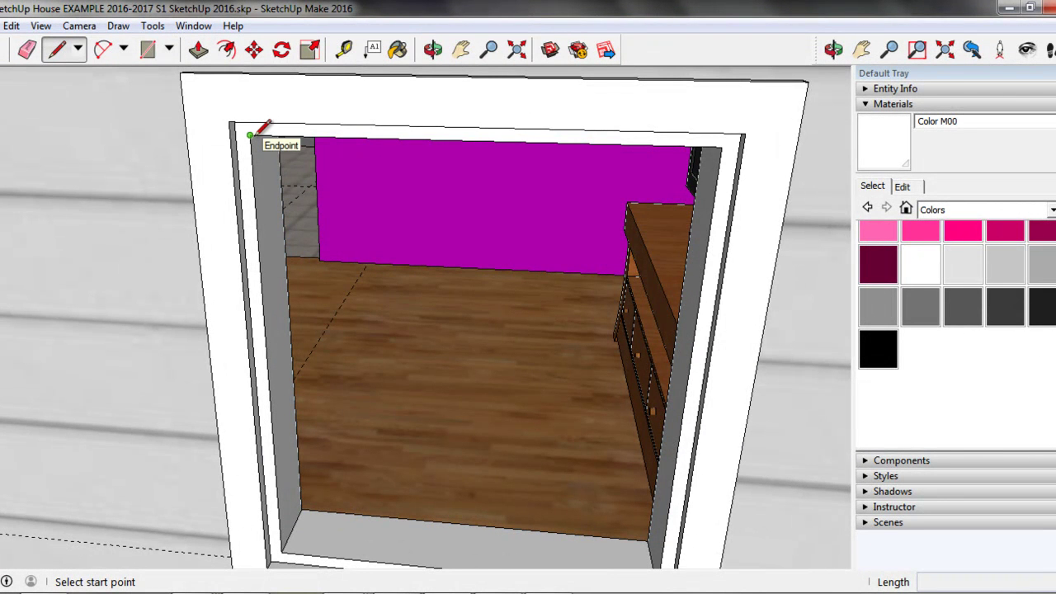
pyautogui.click(251, 135)
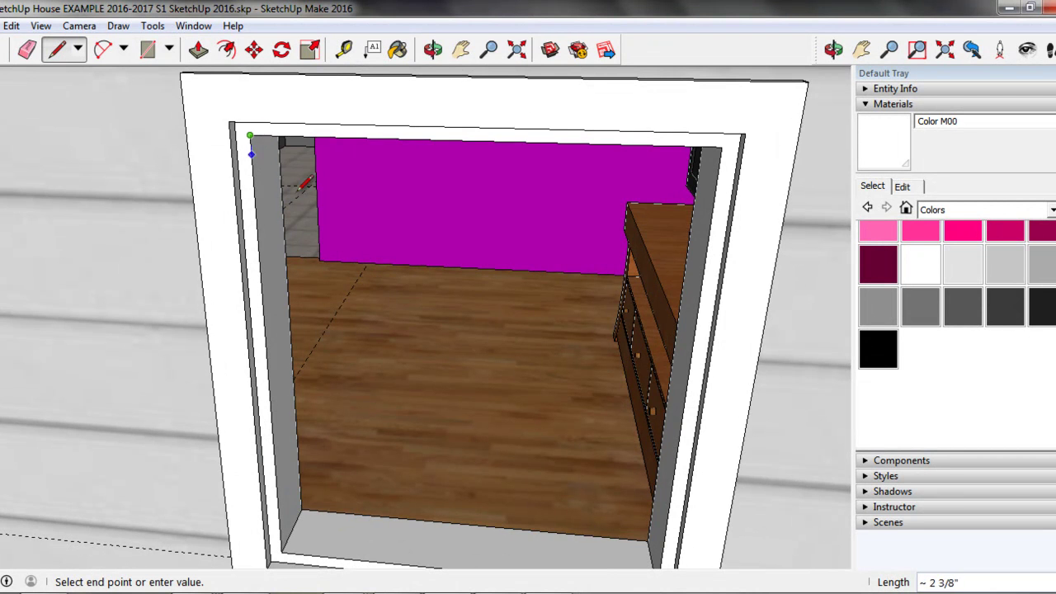
pyautogui.moveTo(495, 437); pyautogui.dragTo(424, 355, button='middle')
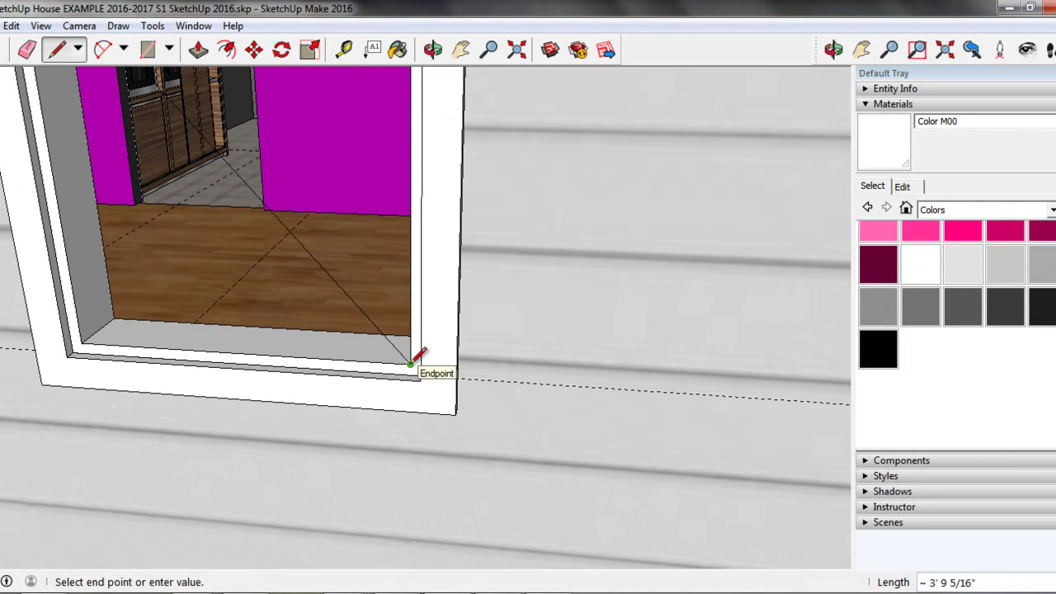
pyautogui.click(411, 363)
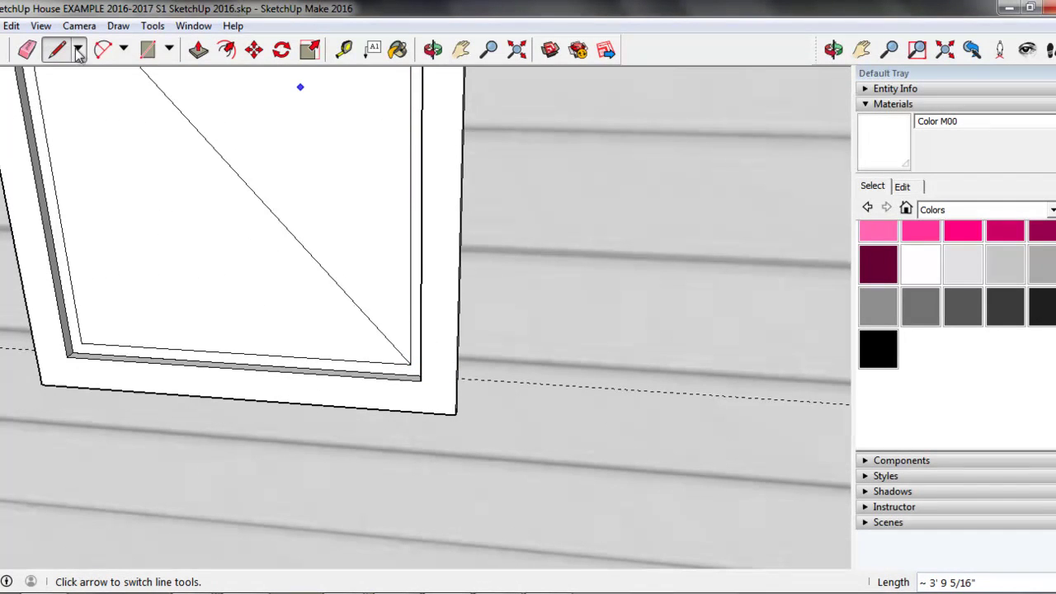
# Erase the temporary diagonal, orbiting around the window
pyautogui.click(29, 50)
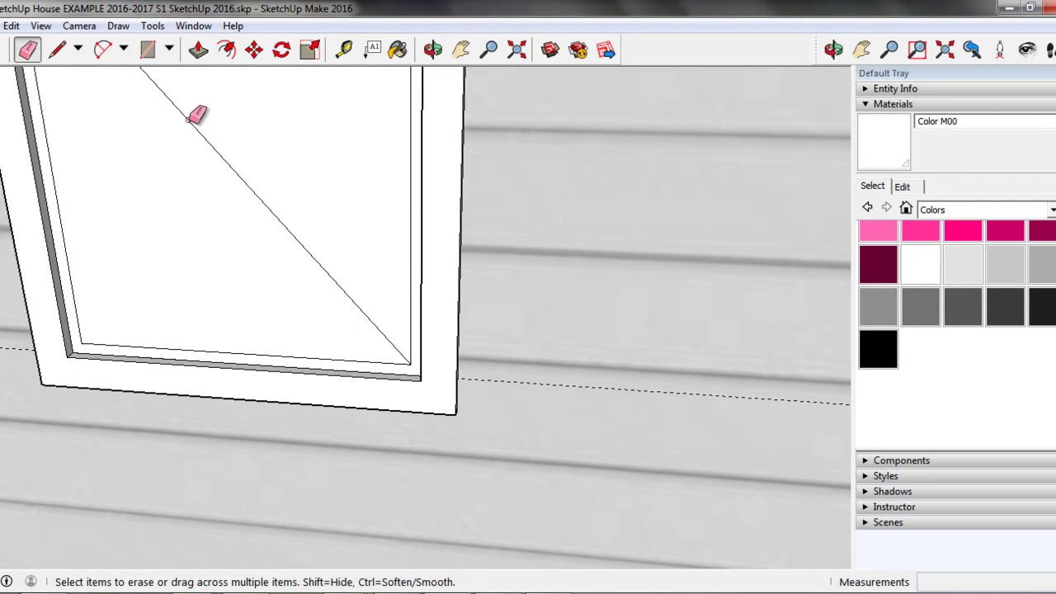
pyautogui.scroll(-1, 189, 123)
pyautogui.press('o')
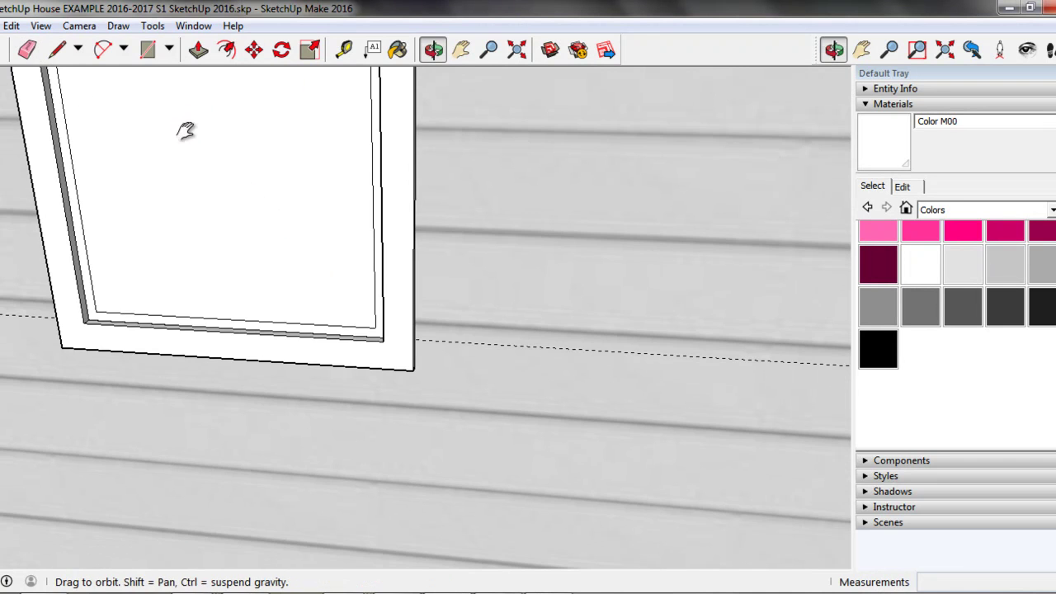
pyautogui.moveTo(177, 124); pyautogui.dragTo(284, 305)
# Paint the window pane with Translucent Glass Sky Reflection from Glass and Mirrors
pyautogui.moveTo(284, 305); pyautogui.dragTo(301, 326, button='middle')
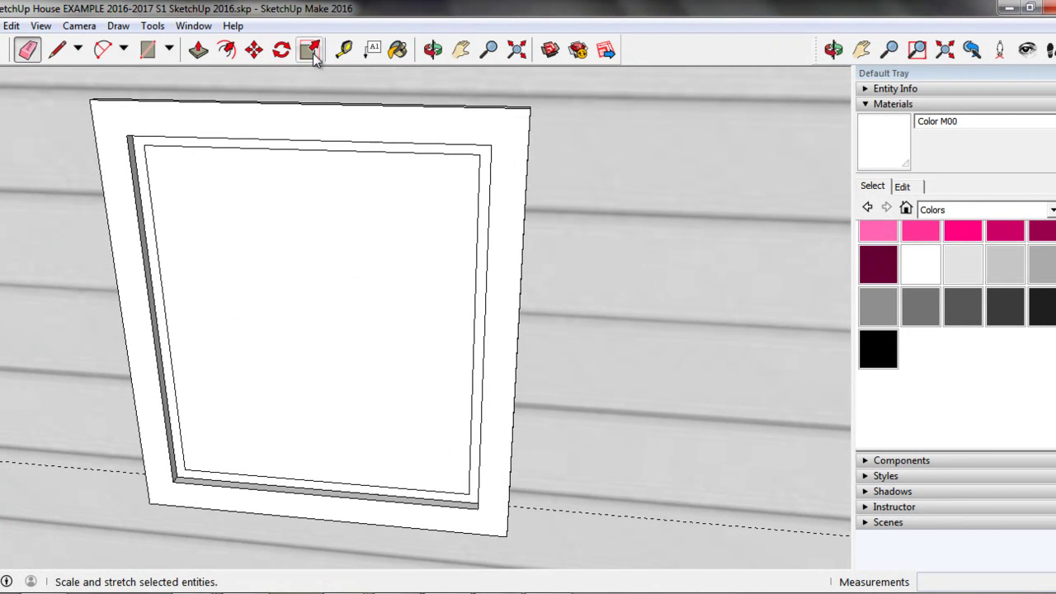
pyautogui.click(398, 51)
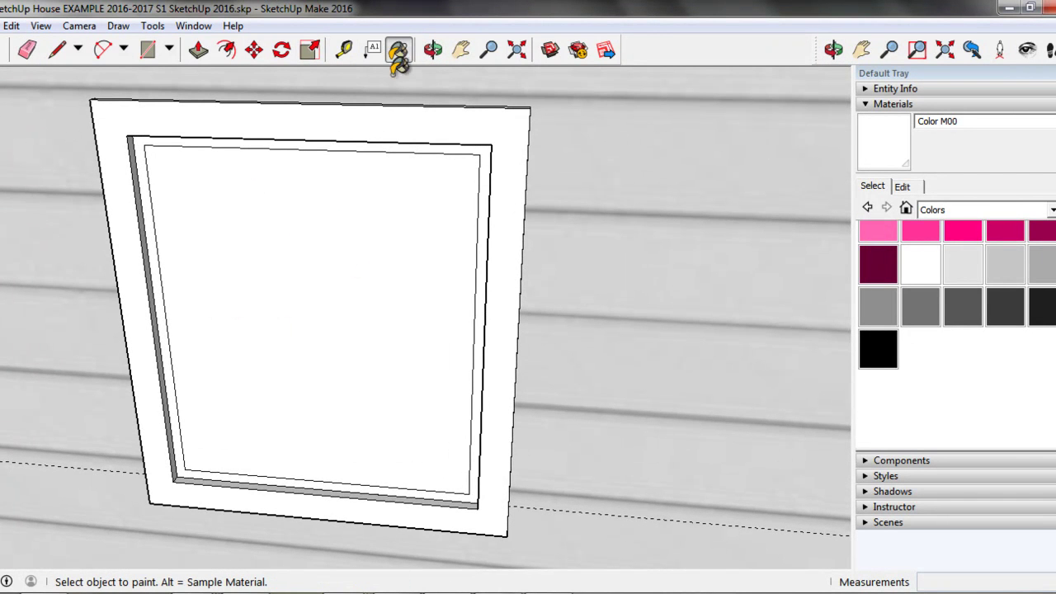
pyautogui.click(1050, 211)
pyautogui.click(997, 299)
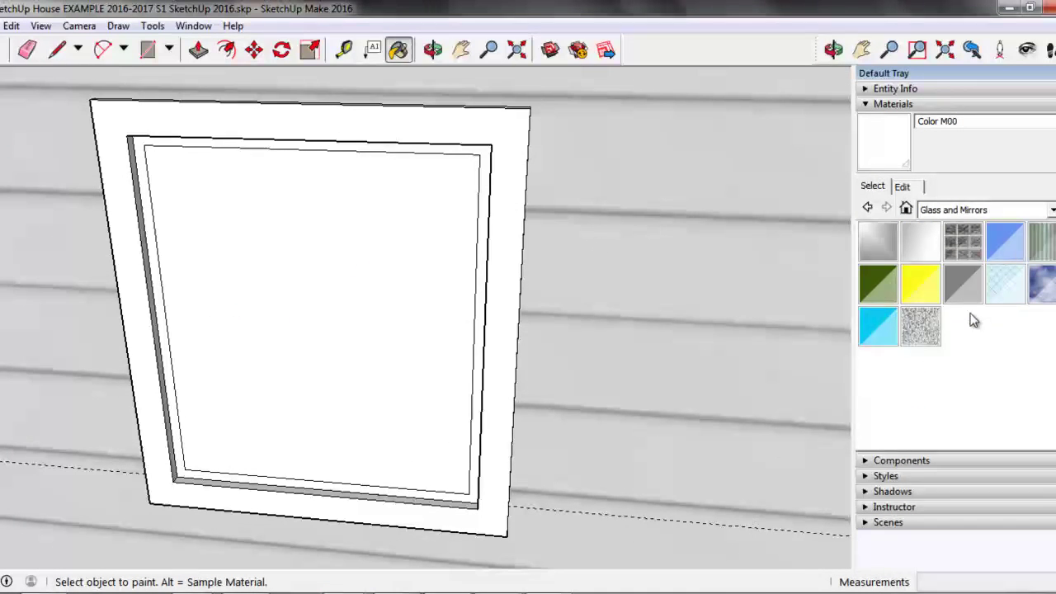
pyautogui.click(1036, 295)
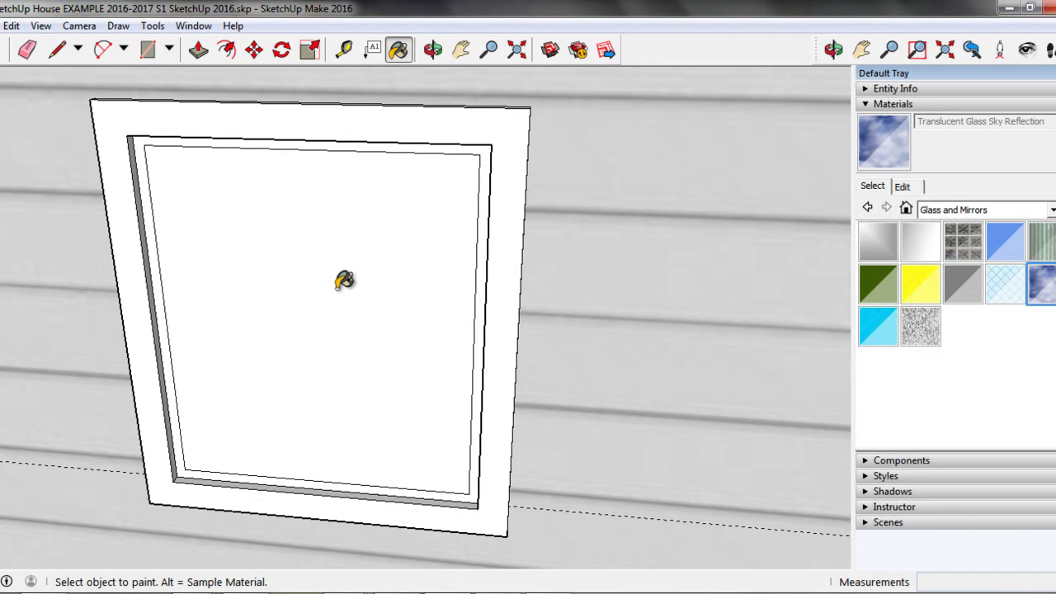
pyautogui.click(344, 281)
# Orbit out to a frontal view of the house wall with the door
pyautogui.scroll(-2, 350, 408)
pyautogui.scroll(-3, 293, 366)
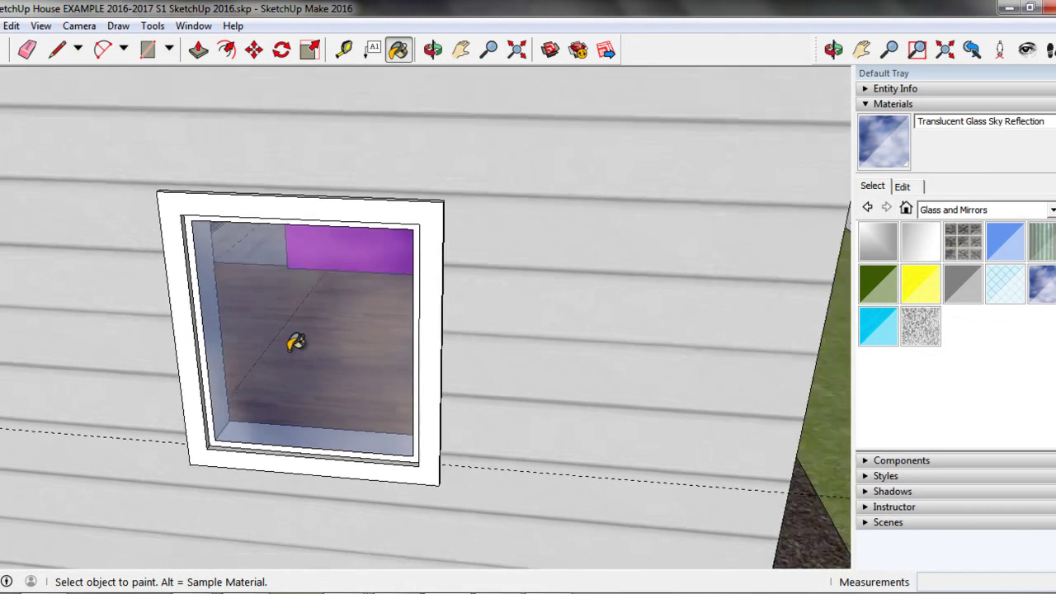
pyautogui.scroll(-3, 292, 337)
pyautogui.moveTo(236, 370); pyautogui.dragTo(295, 345, button='middle')
pyautogui.scroll(-3, 314, 297)
pyautogui.scroll(-2, 306, 271)
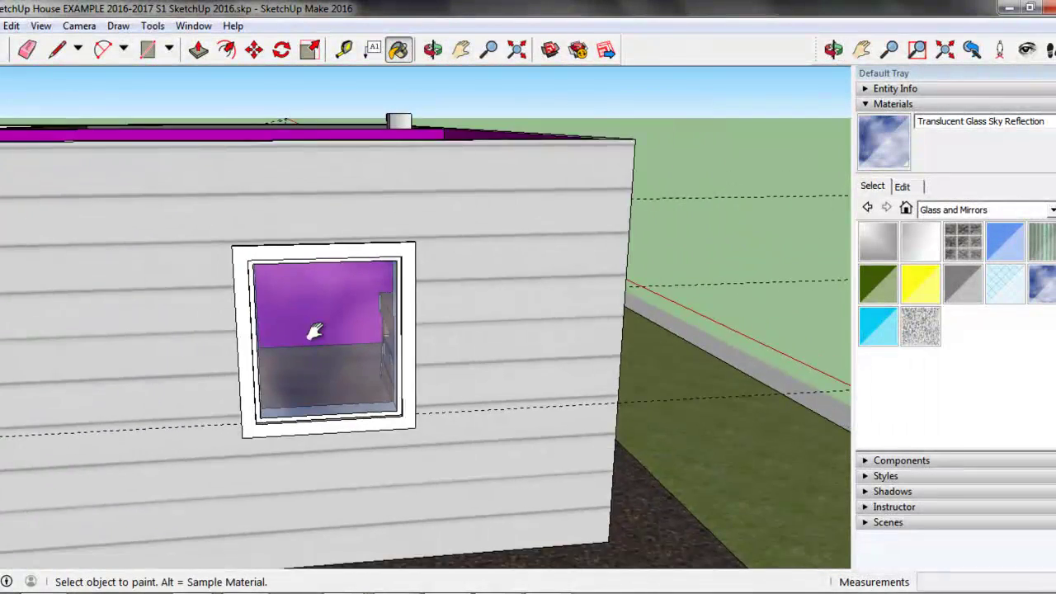
pyautogui.moveTo(217, 330)
pyautogui.mouseDown(button='middle')
pyautogui.moveTo(470, 305)
pyautogui.moveTo(396, 297)
pyautogui.mouseUp(button='middle')
pyautogui.scroll(-1, 306, 299)
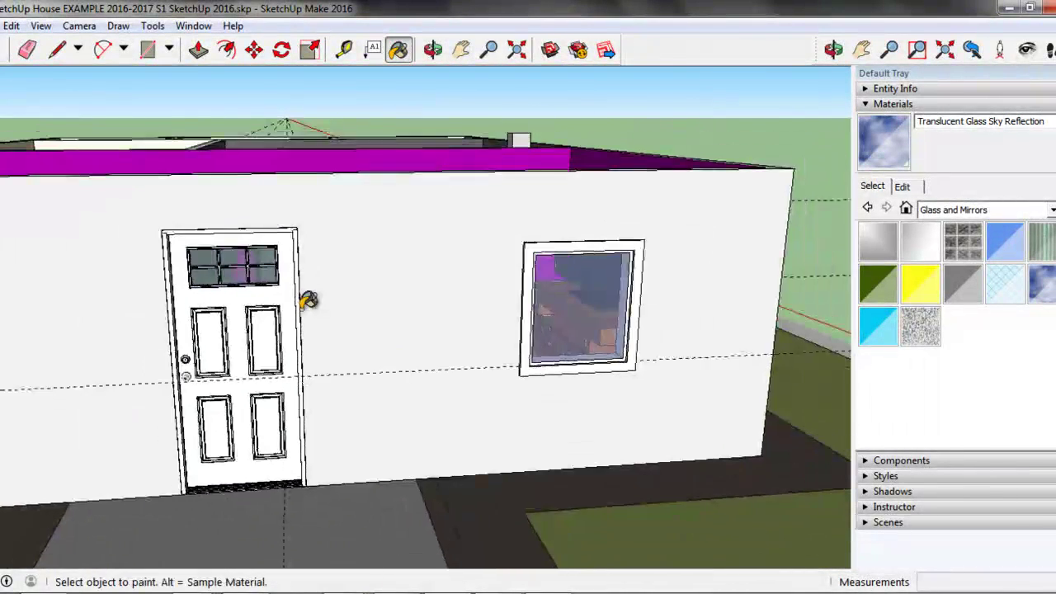
pyautogui.scroll(-2, 223, 267)
pyautogui.moveTo(224, 267)
pyautogui.mouseDown(button='middle')
pyautogui.moveTo(328, 272)
pyautogui.moveTo(462, 314)
pyautogui.moveTo(528, 358)
pyautogui.moveTo(507, 344)
pyautogui.mouseUp(button='middle')
pyautogui.scroll(3, 495, 301)
pyautogui.keyDown('shift'); pyautogui.moveTo(495, 300); pyautogui.dragTo(542, 291, button='middle'); pyautogui.keyUp('shift')
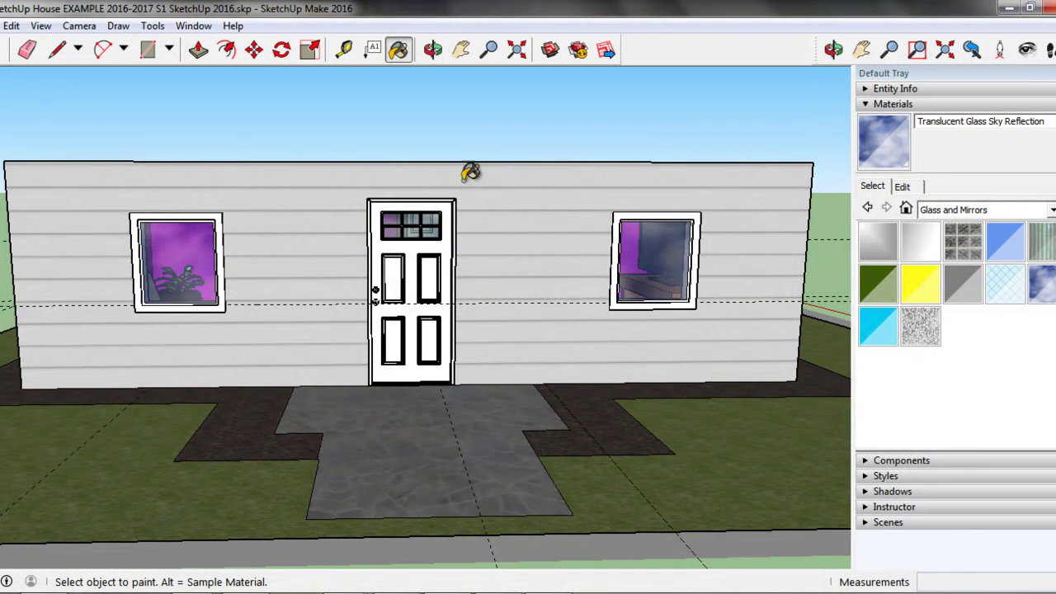
pyautogui.moveTo(470, 172); pyautogui.dragTo(269, 330, button='middle')
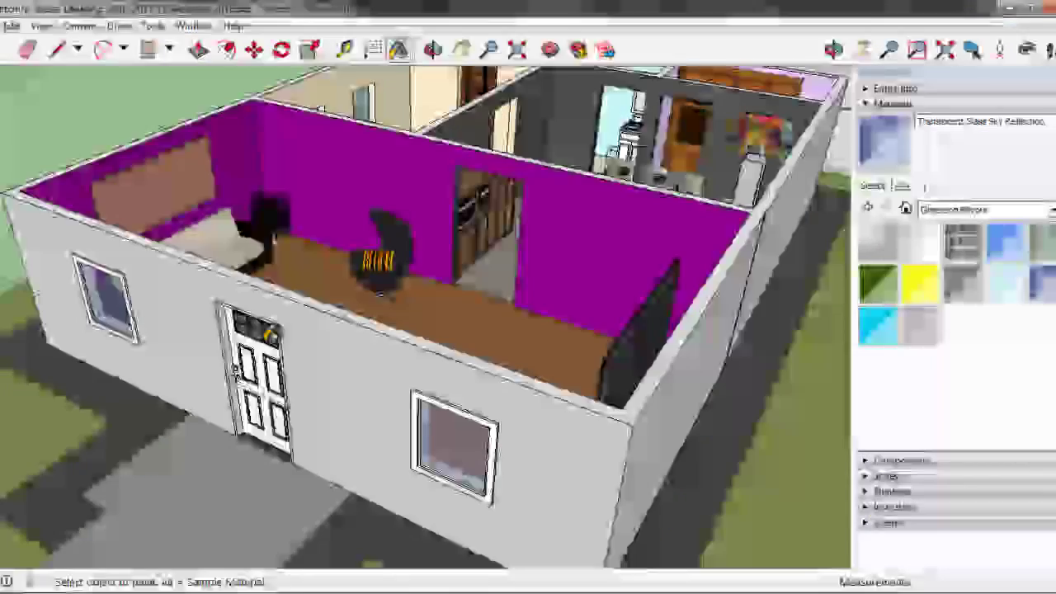